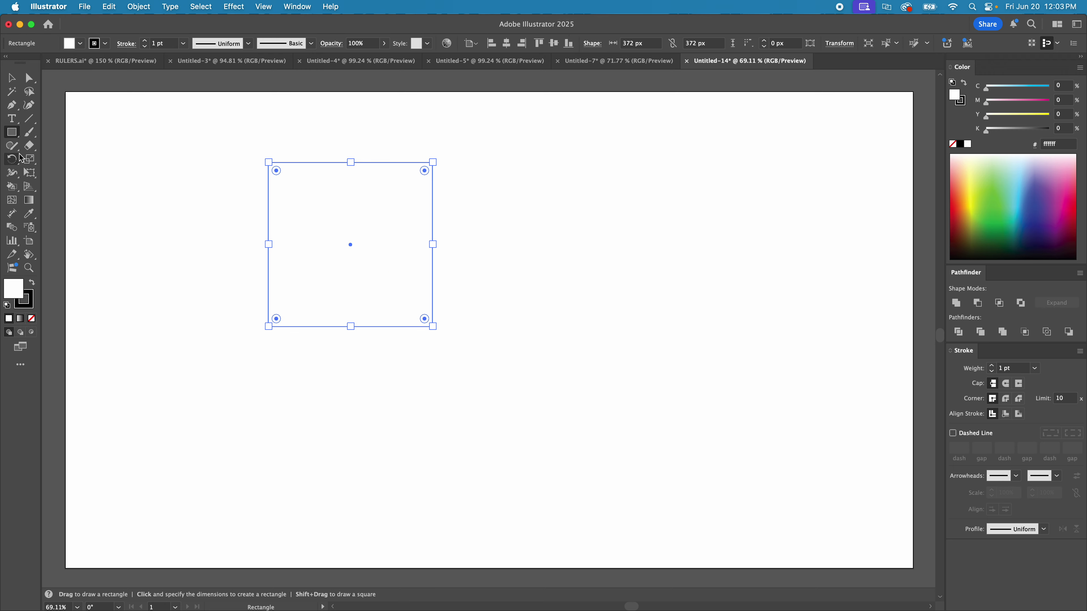
- Scale the square down to about 191 px and draw a circle about 273 px wide to its upper right
mouse_move(434, 161)
mouse_down()
mouse_move(355, 121)
mouse_move(301, 141)
mouse_move(474, 189)
mouse_move(461, 143)
mouse_move(397, 189)
mouse_move(417, 168)
mouse_move(356, 201)
mouse_up()
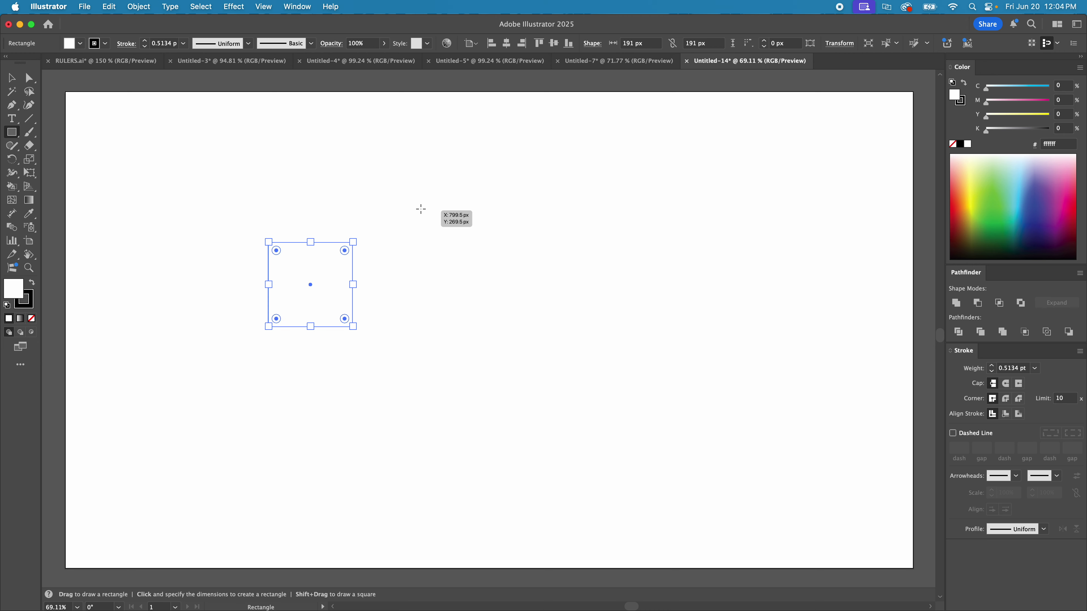
click(12, 132)
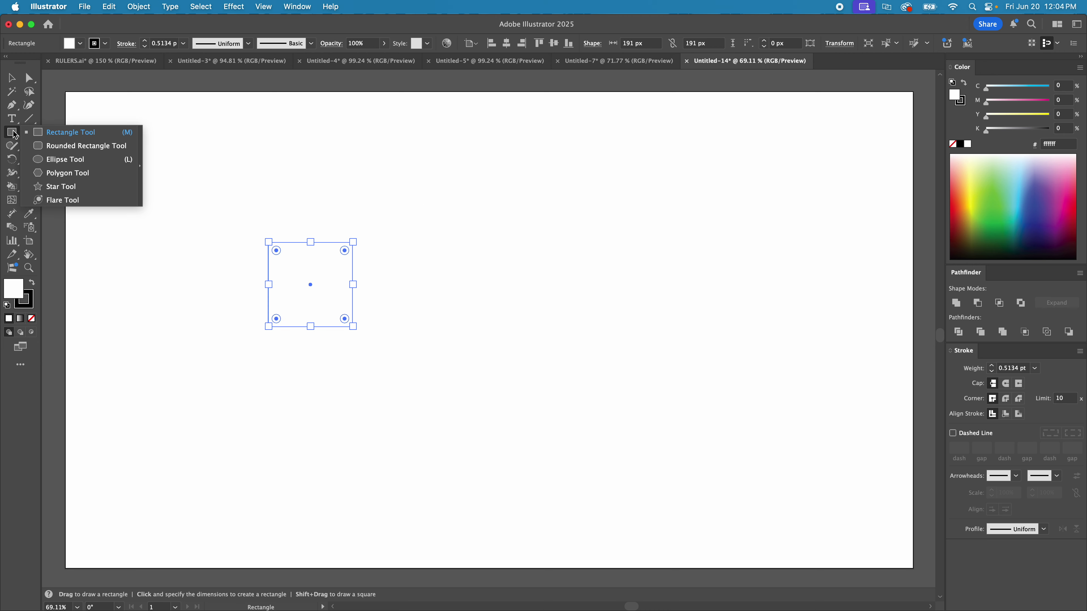
click(70, 161)
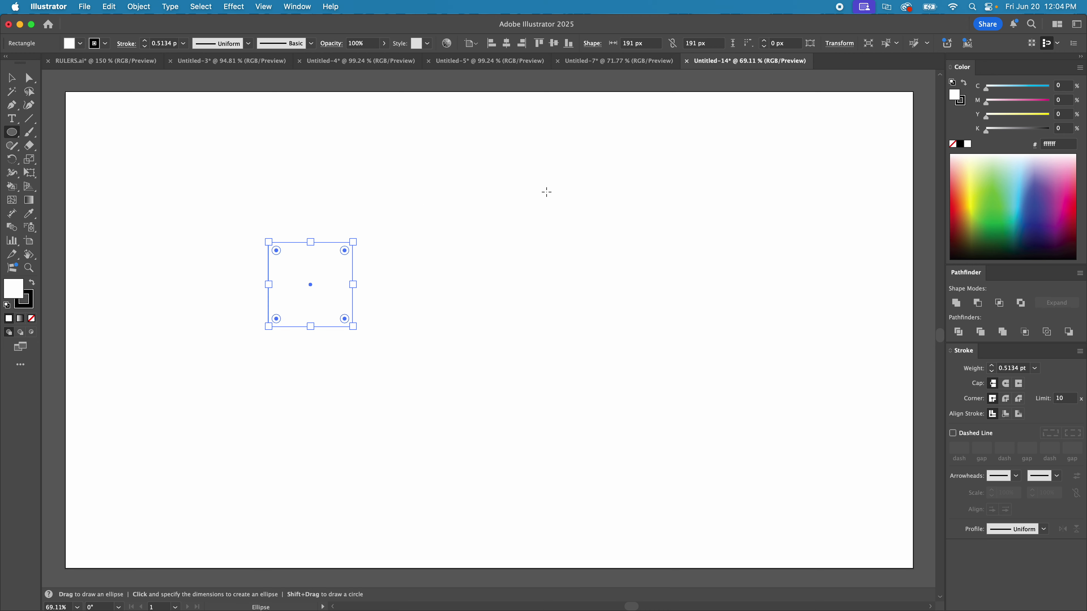
drag(537, 178, 628, 296)
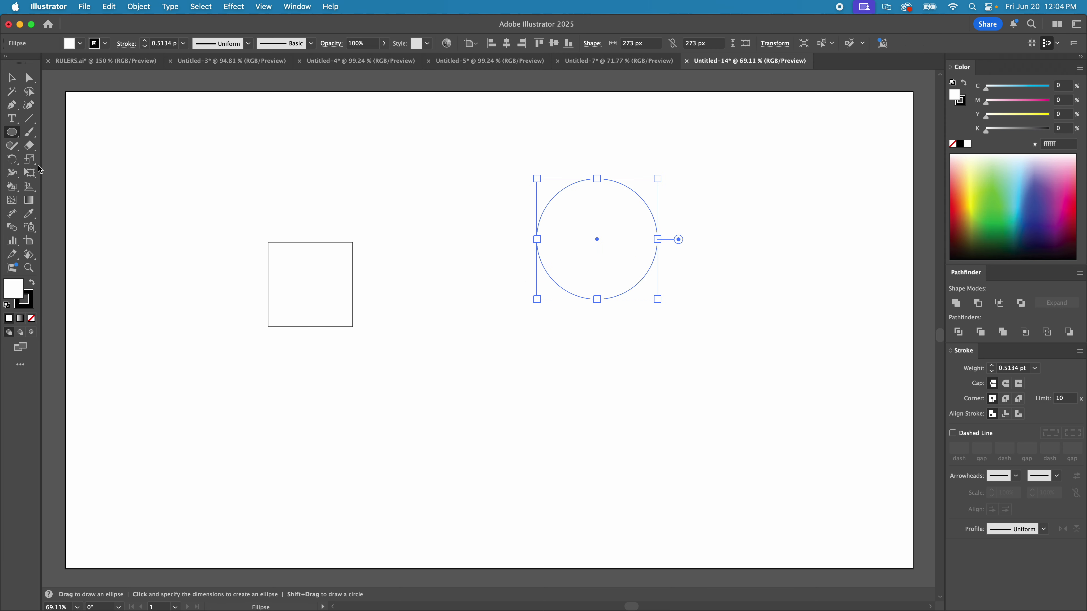
- Draw a tilted six-pointed star about 266 by 263 px between the square and the circle
click(11, 135)
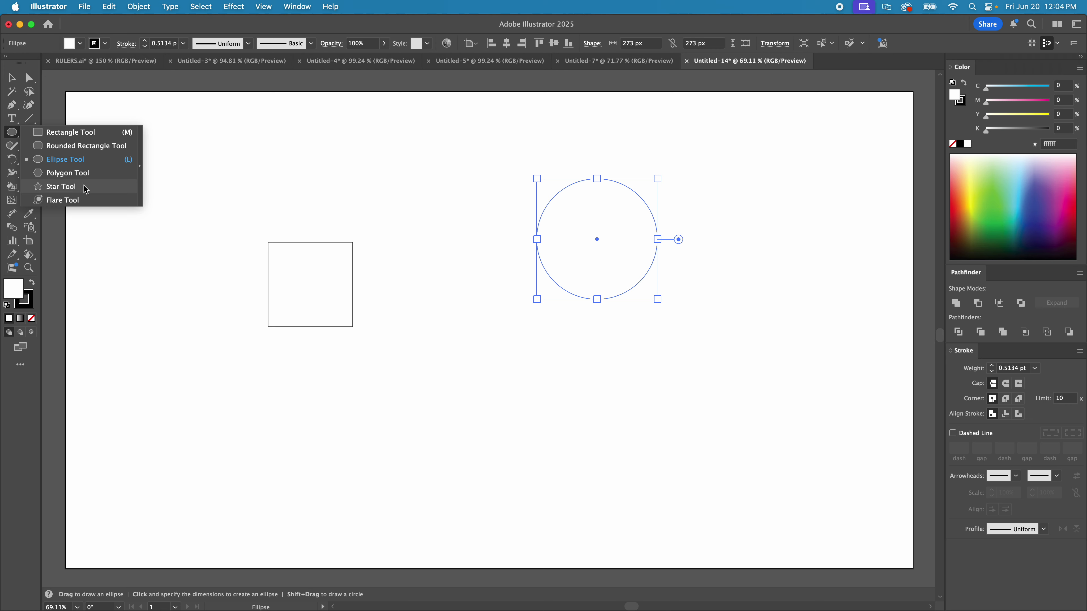
click(85, 189)
drag(440, 357, 483, 401)
key(Down)
key(Down)
key(Up)
key(Up)
key(Up)
key(Up)
key(Down)
key(Down)
key(Down)
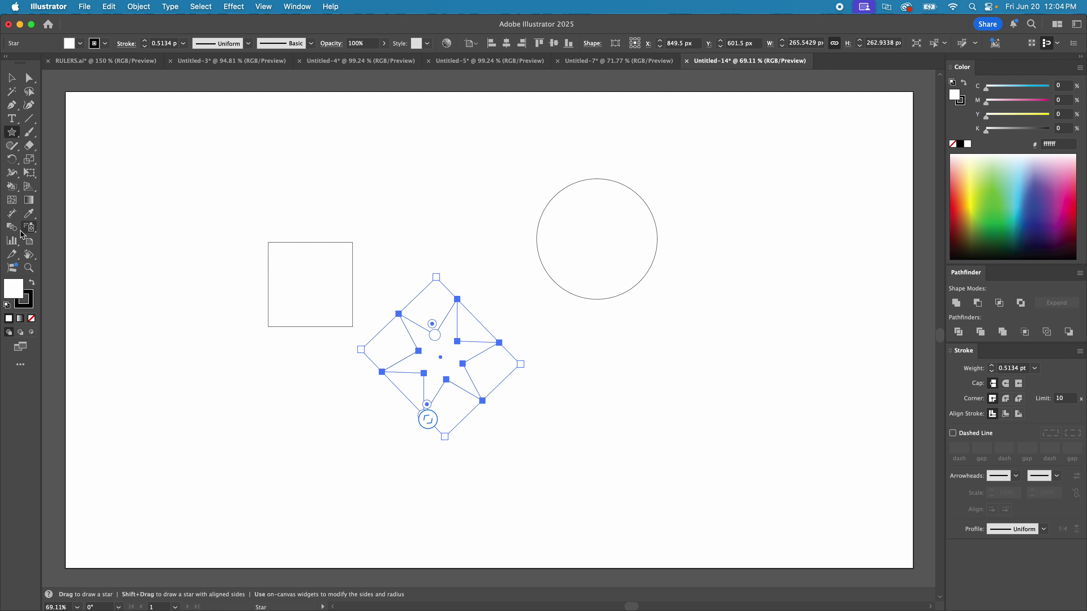
- Create a rectangle with exact dimensions of 500 by 500 px and move it so it overlaps the circle
drag(10, 132, 56, 135)
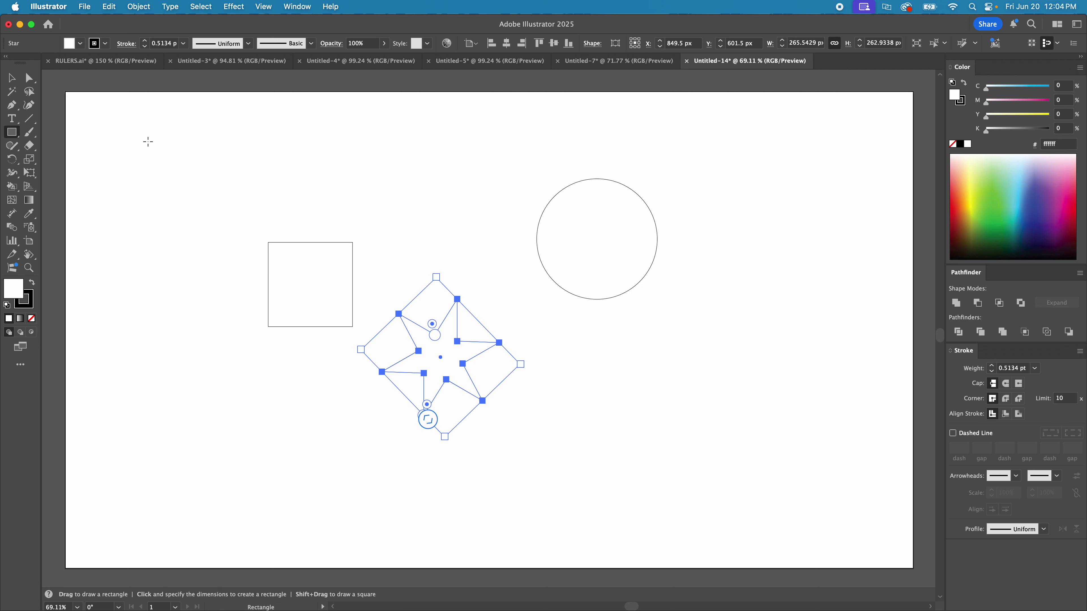
click(743, 354)
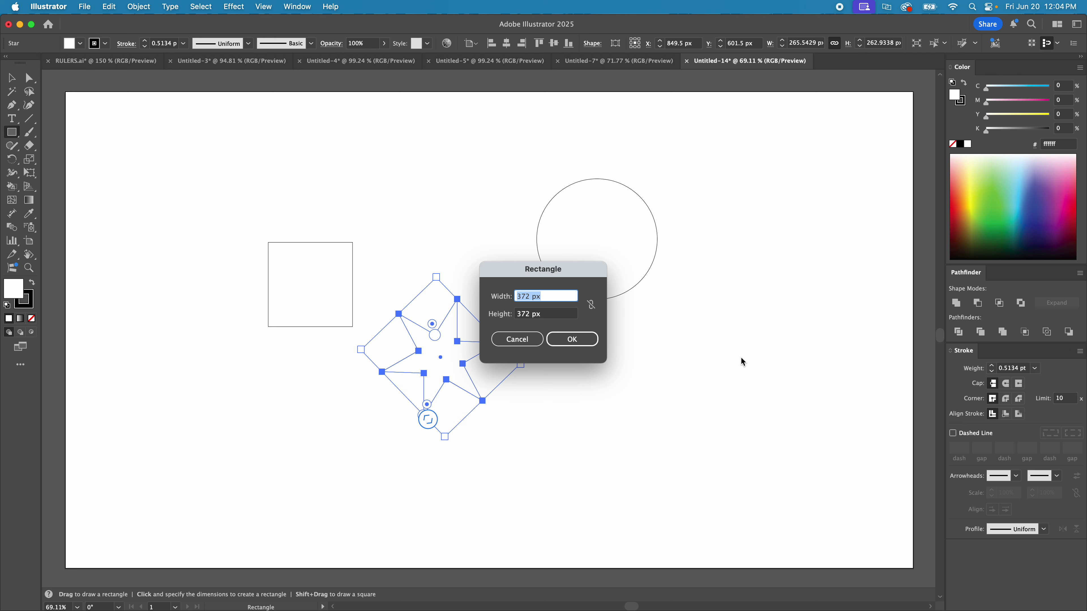
text(500)
key(Tab)
text(500)
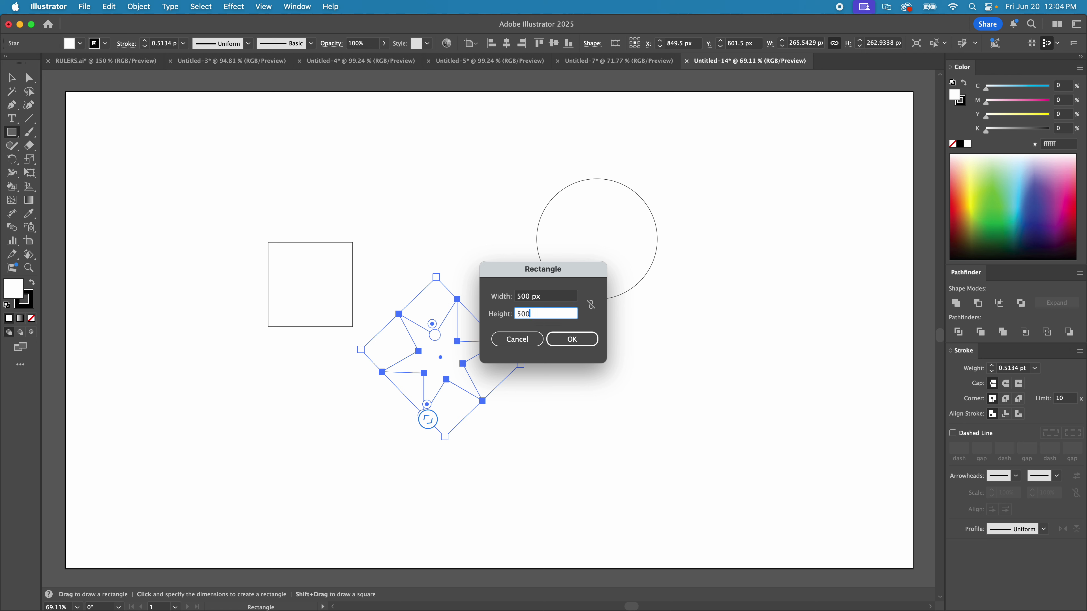
key(Return)
key(v)
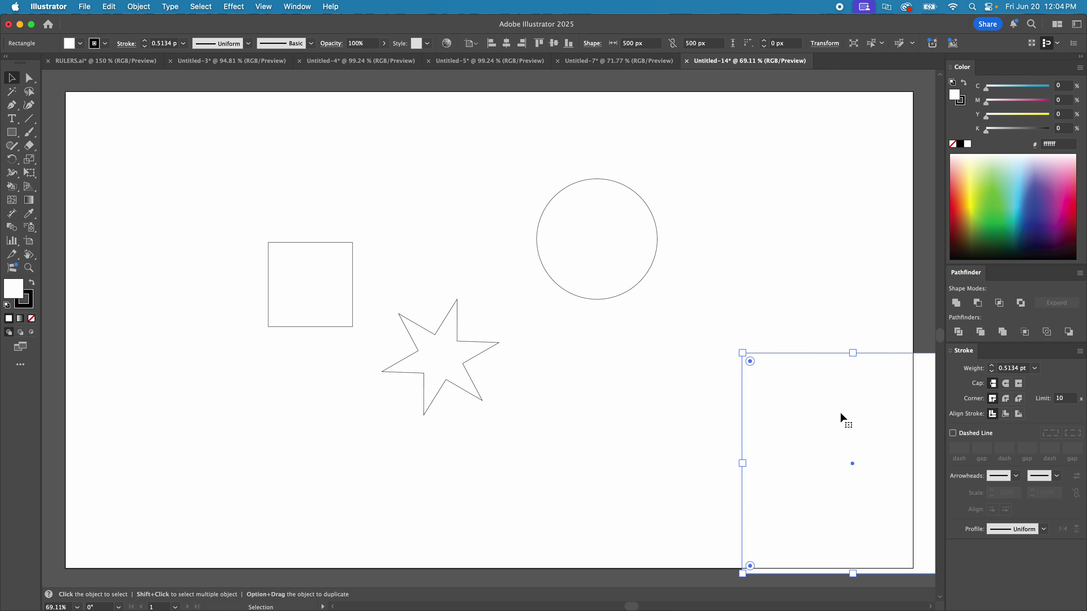
drag(832, 411, 652, 265)
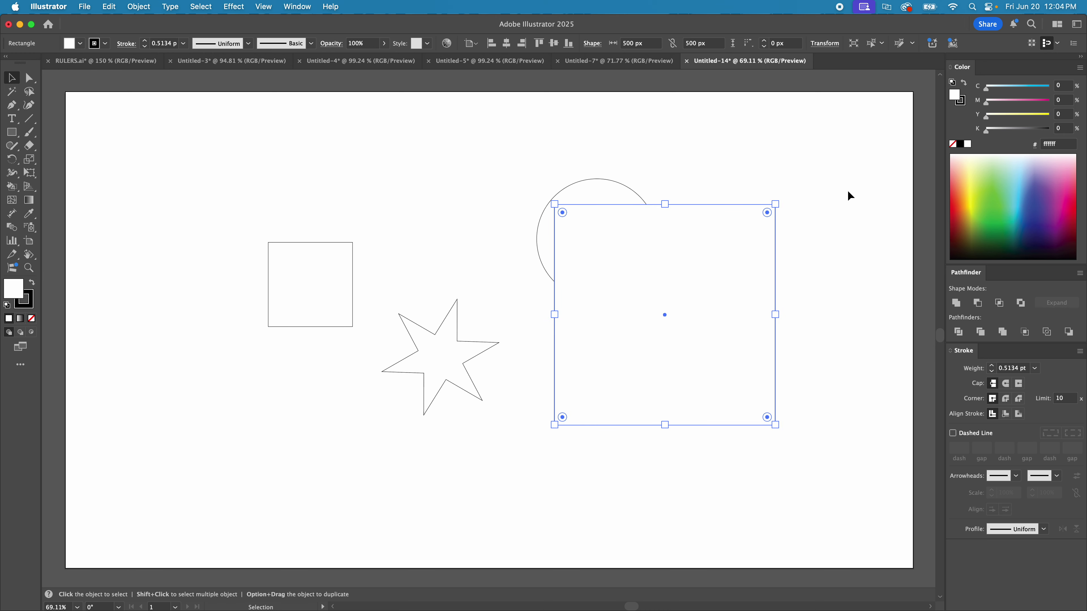
- Delete all shapes from the artboard and draw a new square about 566 px wide near its centre
drag(844, 177, 193, 396)
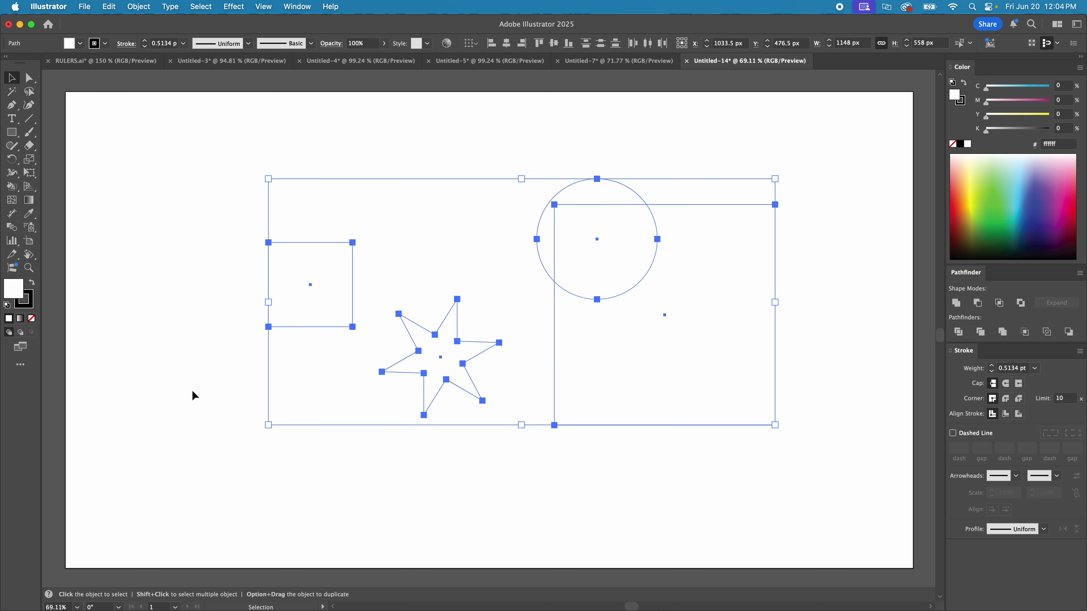
key(Delete)
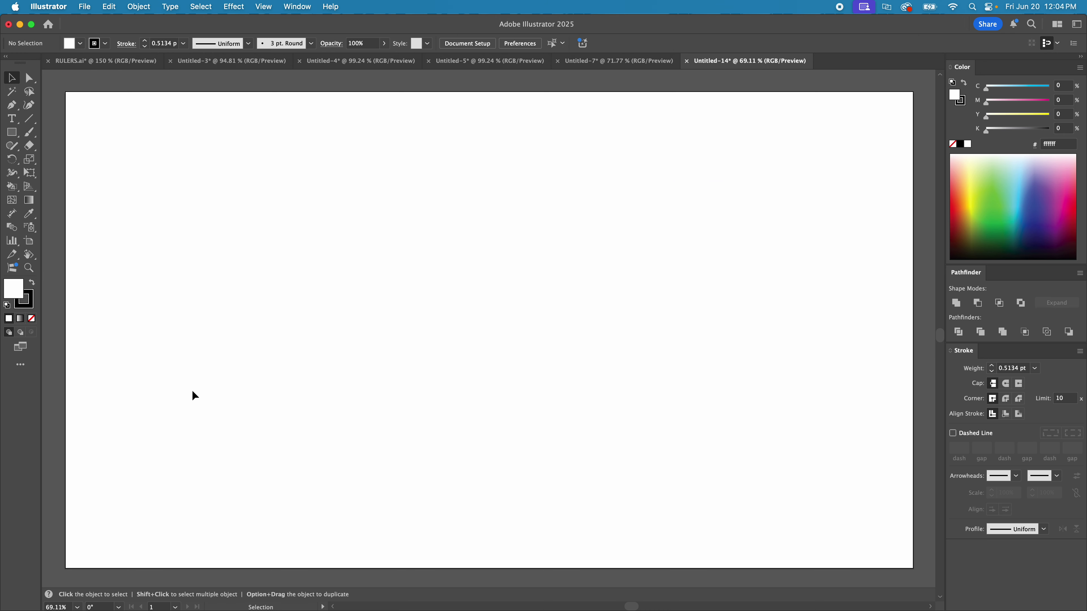
key(m)
drag(344, 198, 595, 412)
key(v)
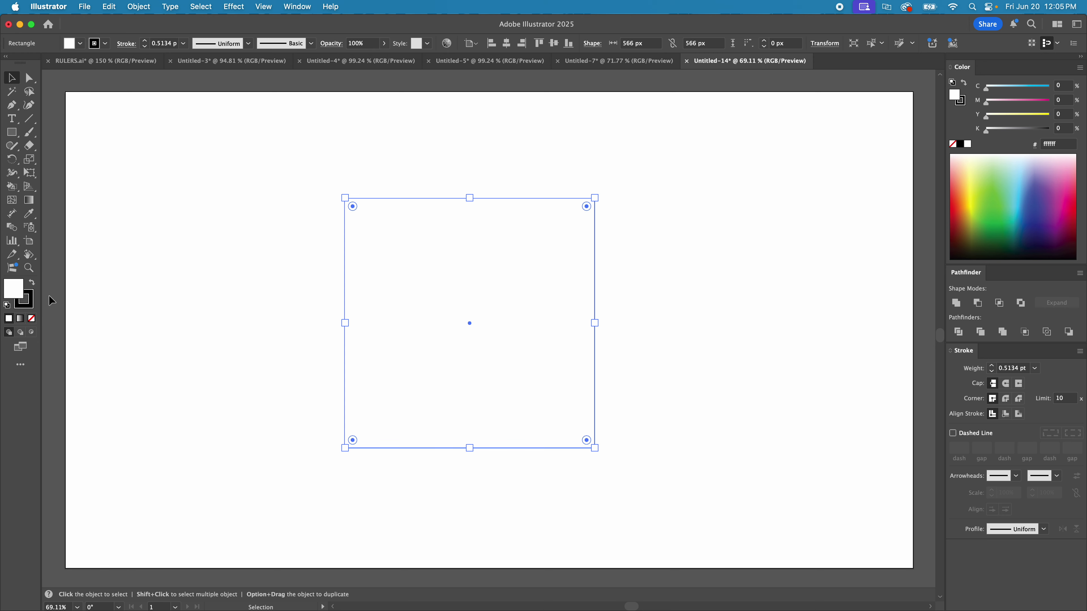
click(668, 280)
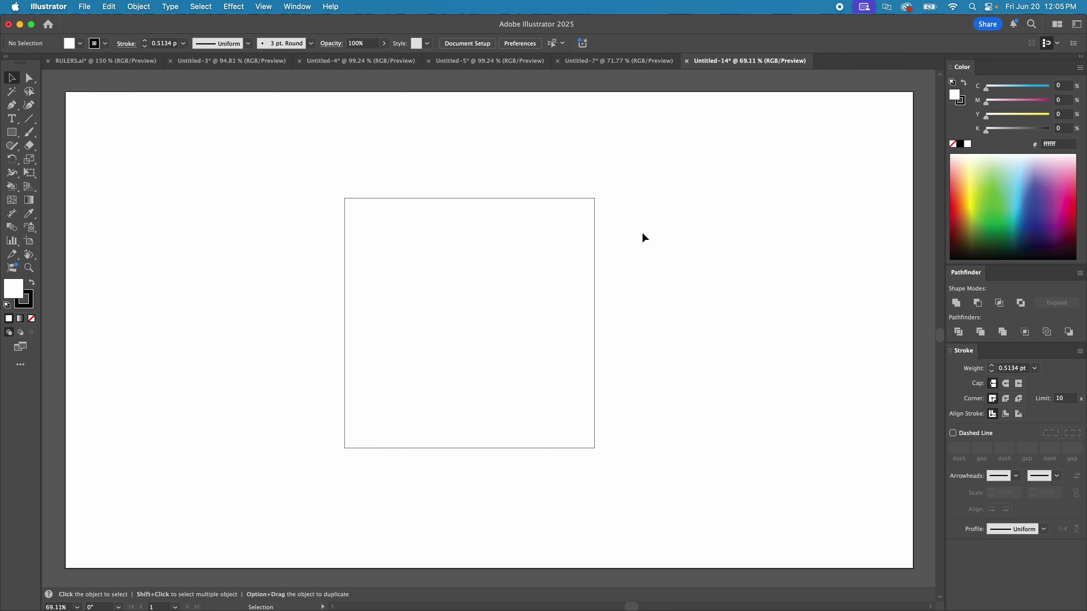
- Give the square a green fill from the color spectrum, and raise the fill's cyan and magenta to 100%
click(509, 260)
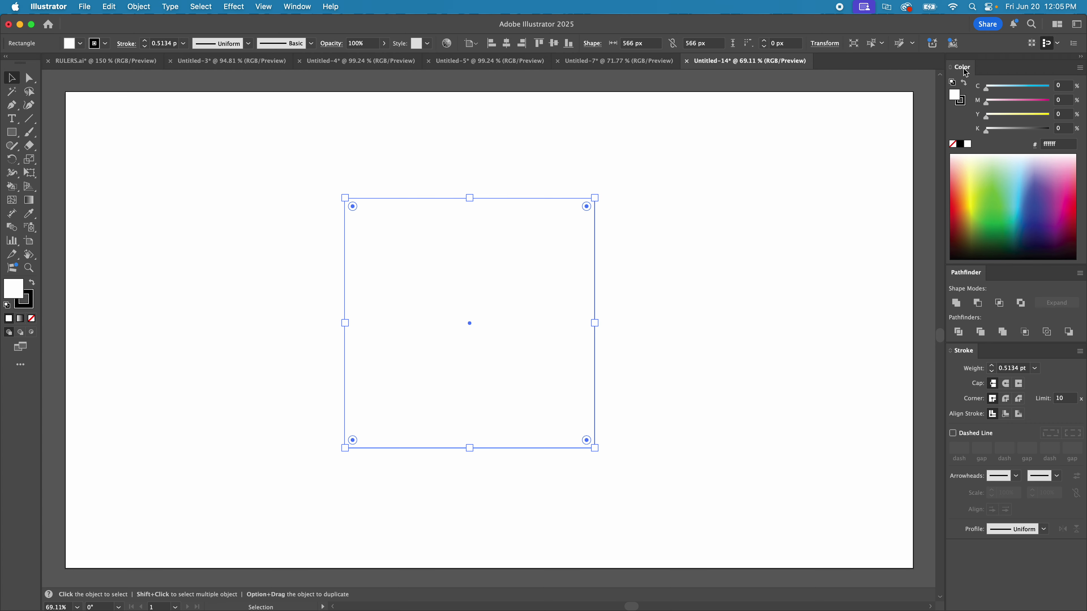
click(297, 6)
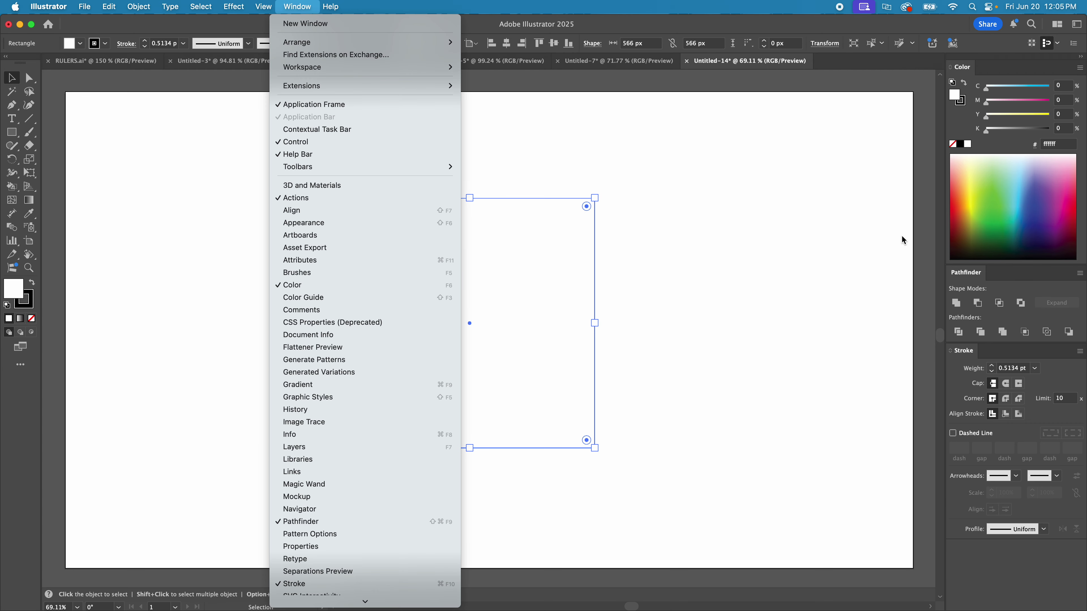
click(841, 239)
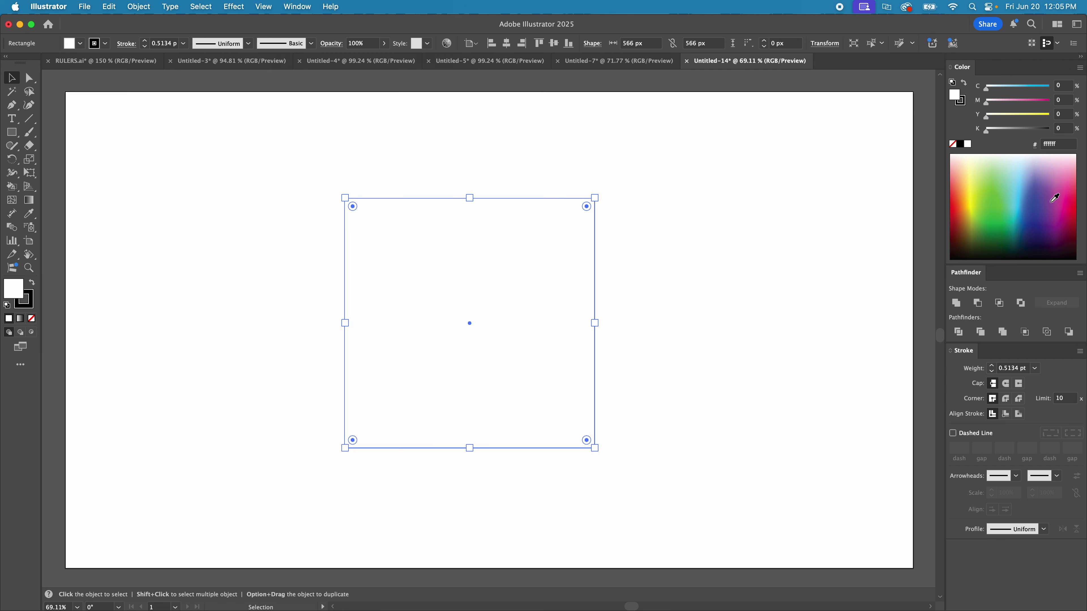
click(1033, 215)
click(994, 202)
click(992, 221)
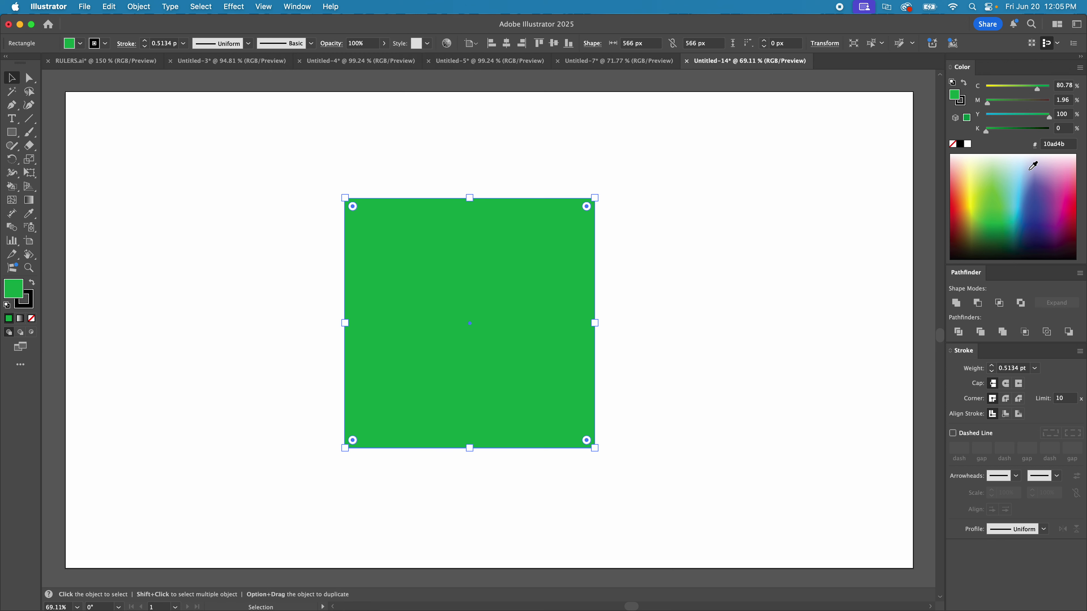
drag(1039, 89, 1049, 103)
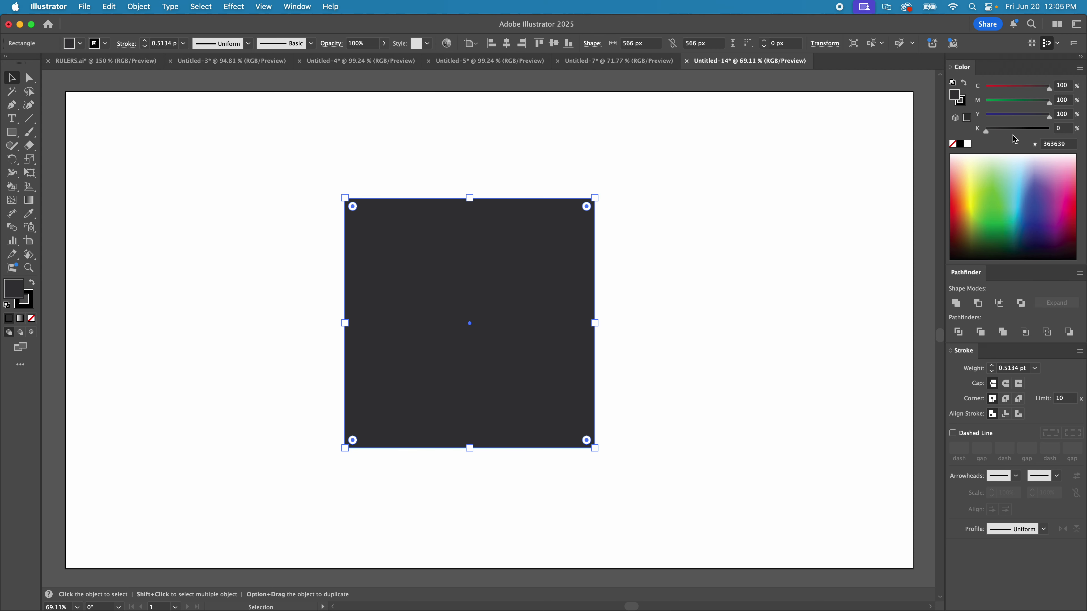
- Switch the color sliders to RGB and set the square's fill green value to 177
click(1080, 68)
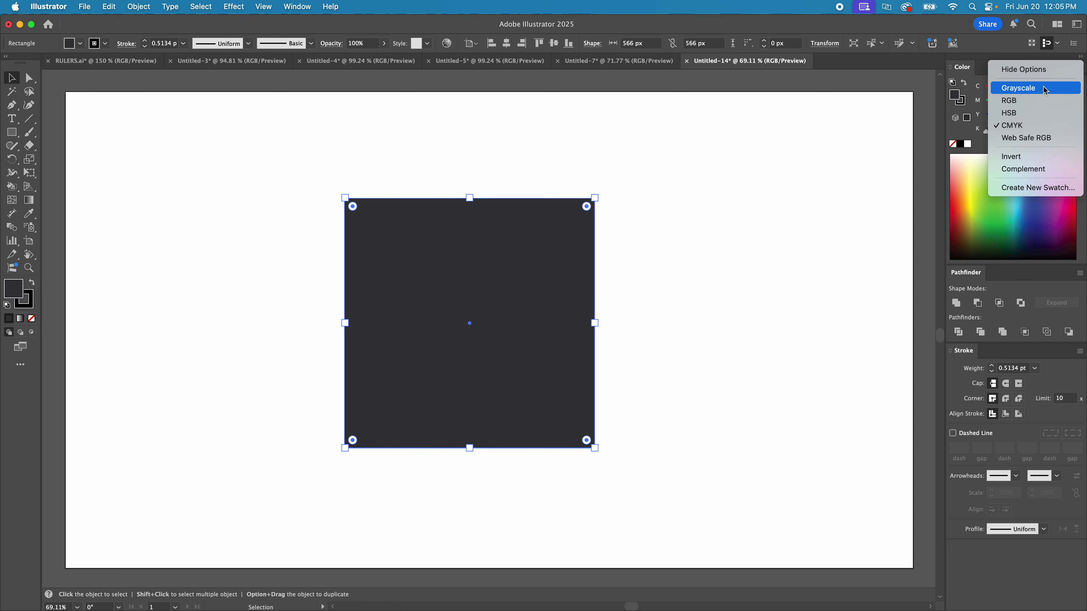
click(1014, 101)
mouse_move(1013, 104)
mouse_down()
mouse_move(1051, 105)
mouse_move(1030, 105)
mouse_up()
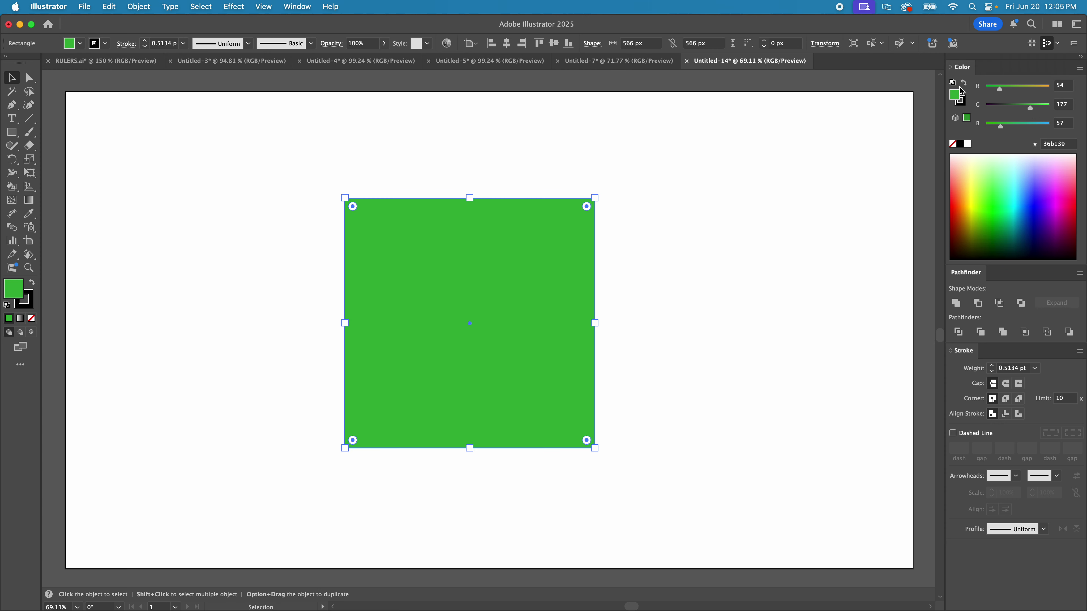
- Color the square's stroke bright magenta from the spectrum and lower its green value to 34
click(964, 103)
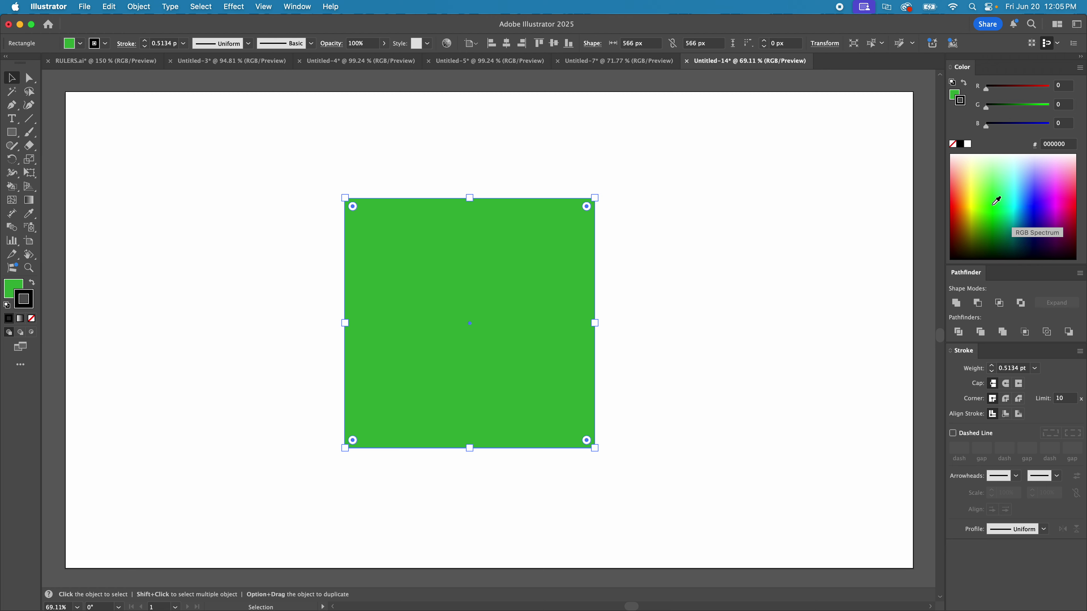
click(1056, 188)
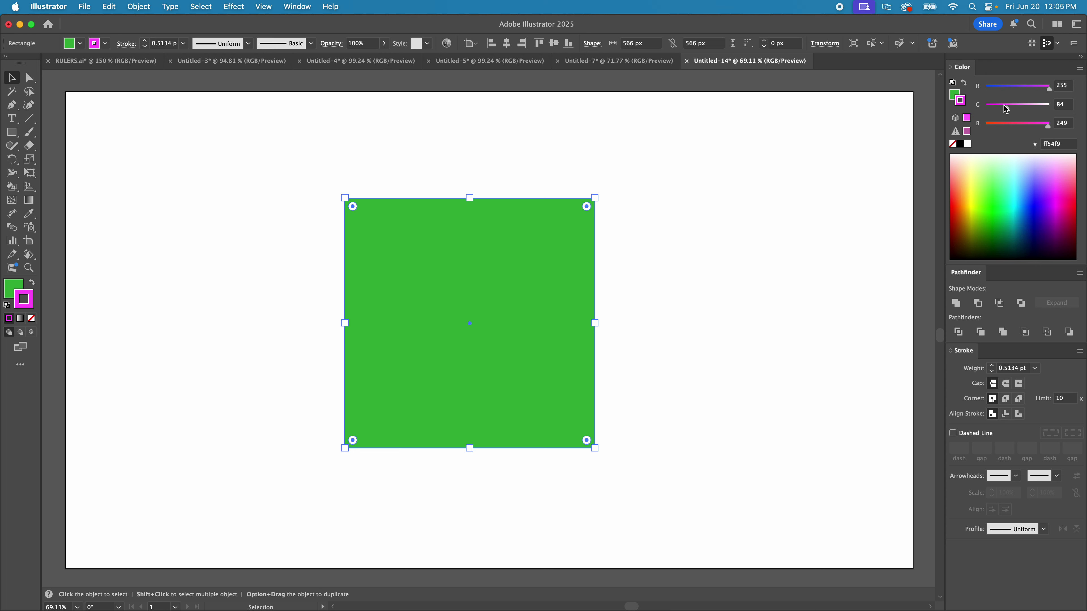
drag(1006, 109, 994, 107)
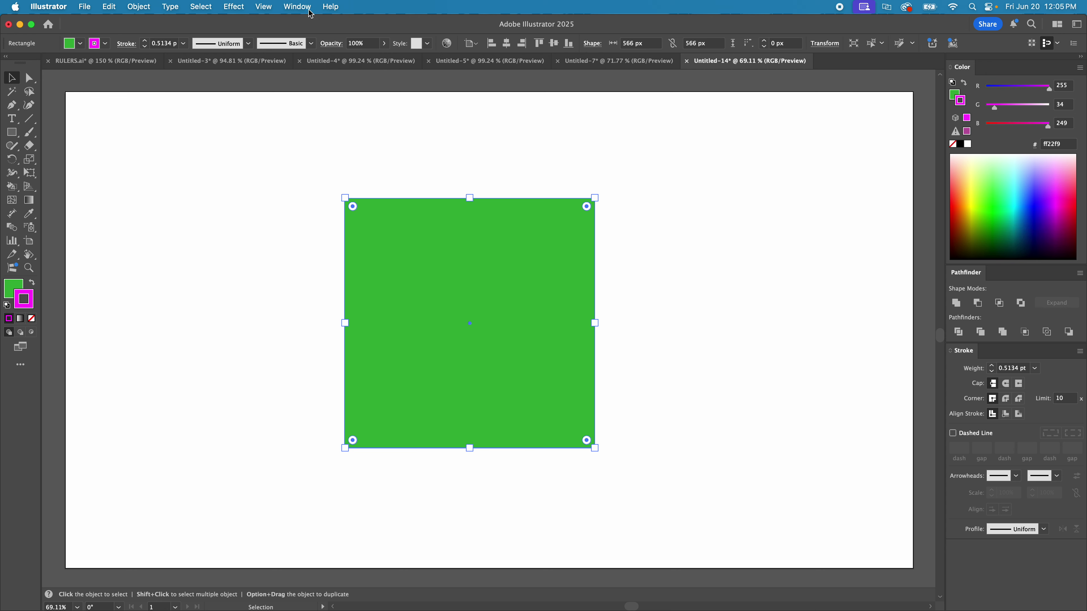
- Detach the Stroke panel, float it beside the square, and hide and restore its additional options
click(297, 6)
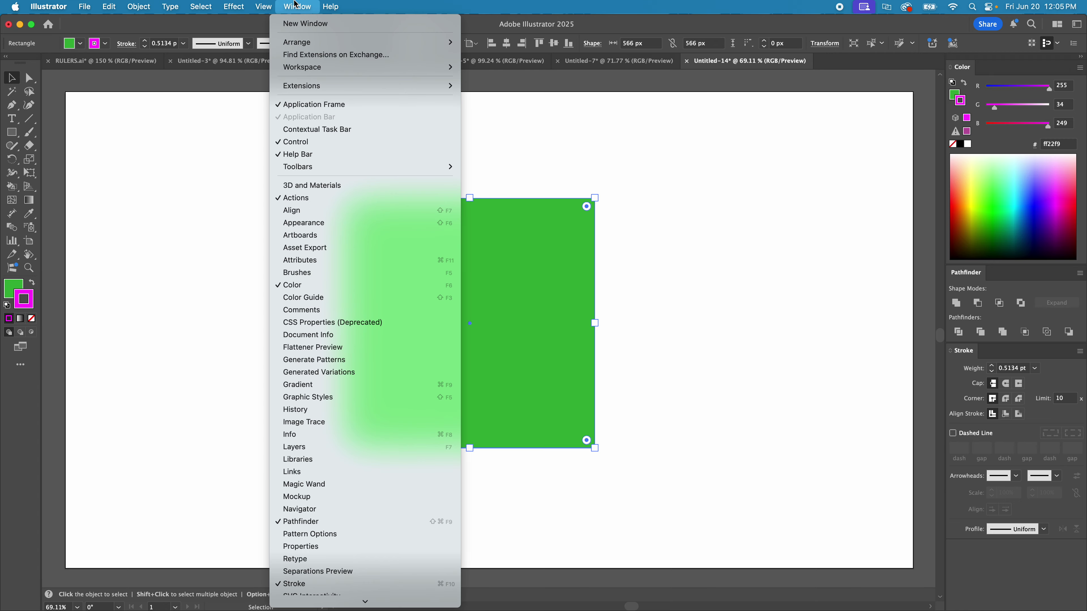
scroll(321, 386, down, 5)
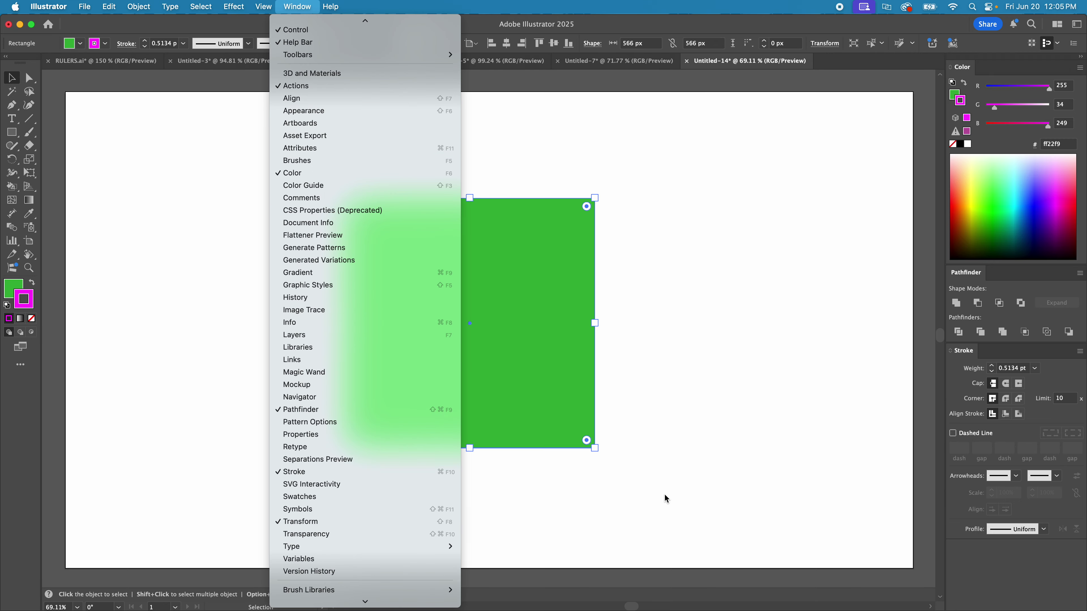
click(689, 494)
drag(970, 353, 671, 213)
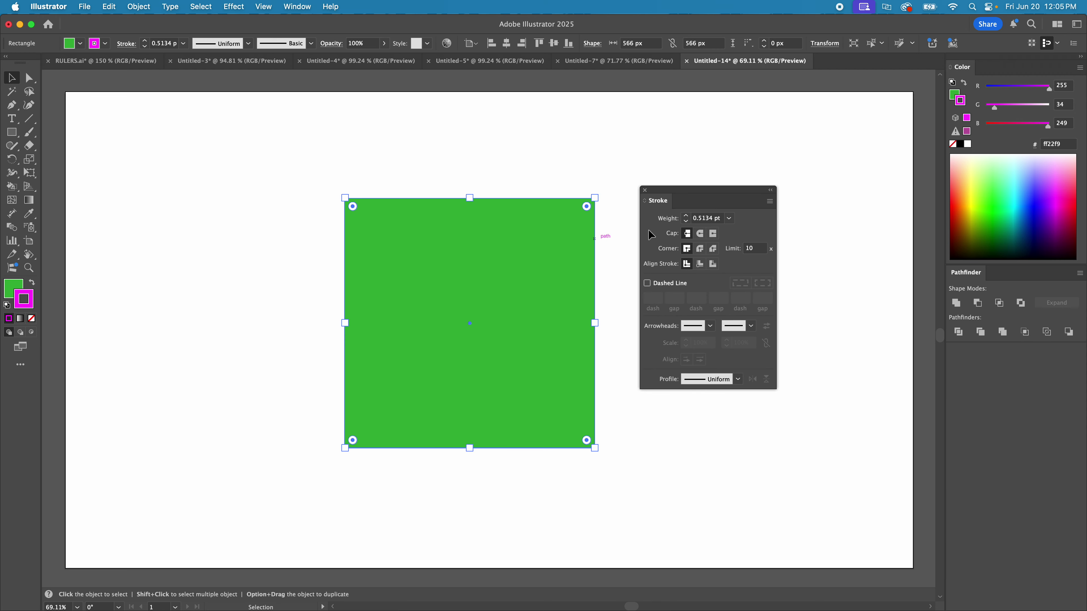
click(769, 201)
click(789, 206)
click(770, 201)
click(790, 206)
- Increase the square's stroke weight to 30 pt
click(686, 215)
click(685, 216)
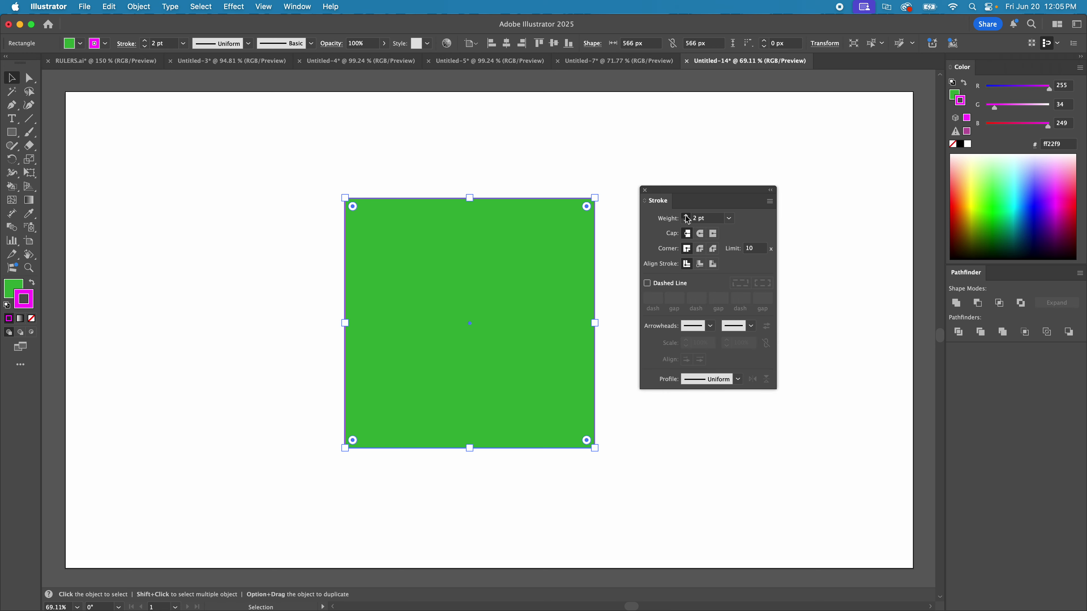
click(686, 215)
click(686, 216)
click(685, 215)
shift+click(685, 216)
shift+click(687, 216)
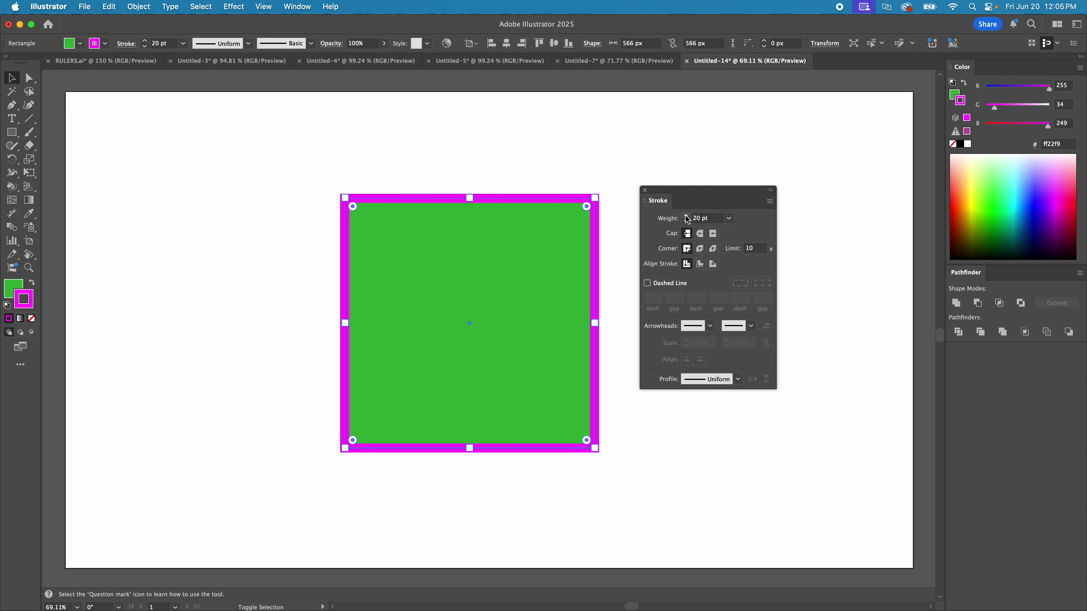
shift+click(686, 216)
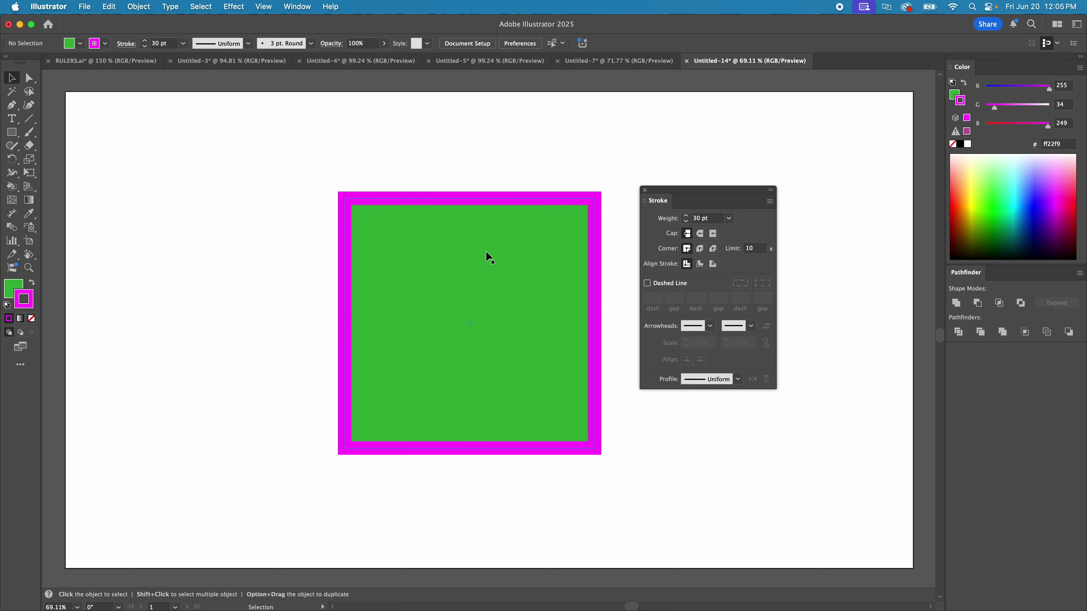
- Move the square slightly left, try aligning its stroke inside and outside, and set the alignment back to center
drag(487, 256, 433, 264)
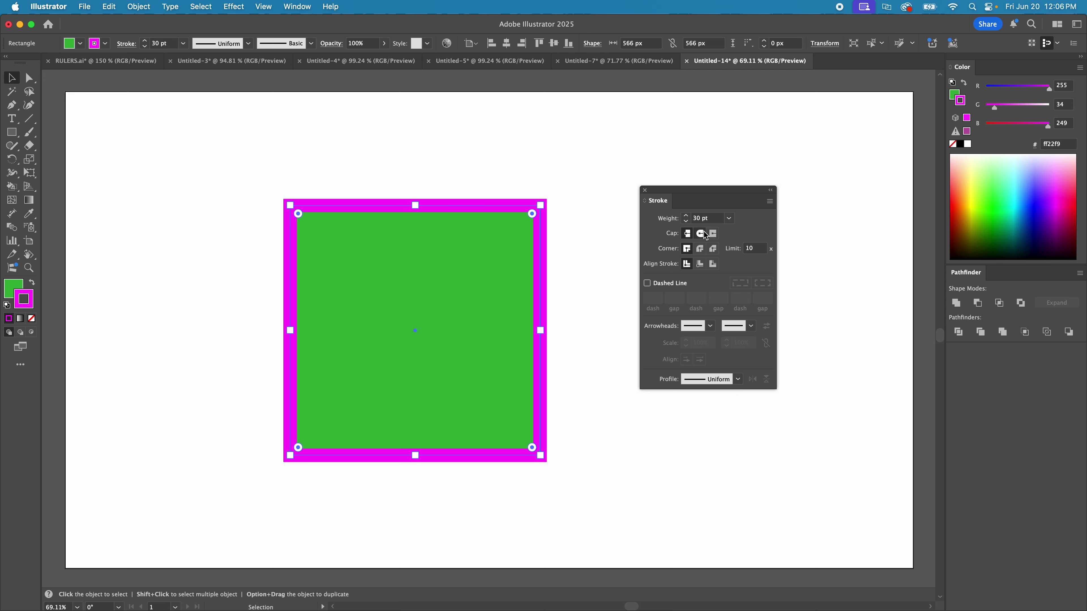
click(700, 264)
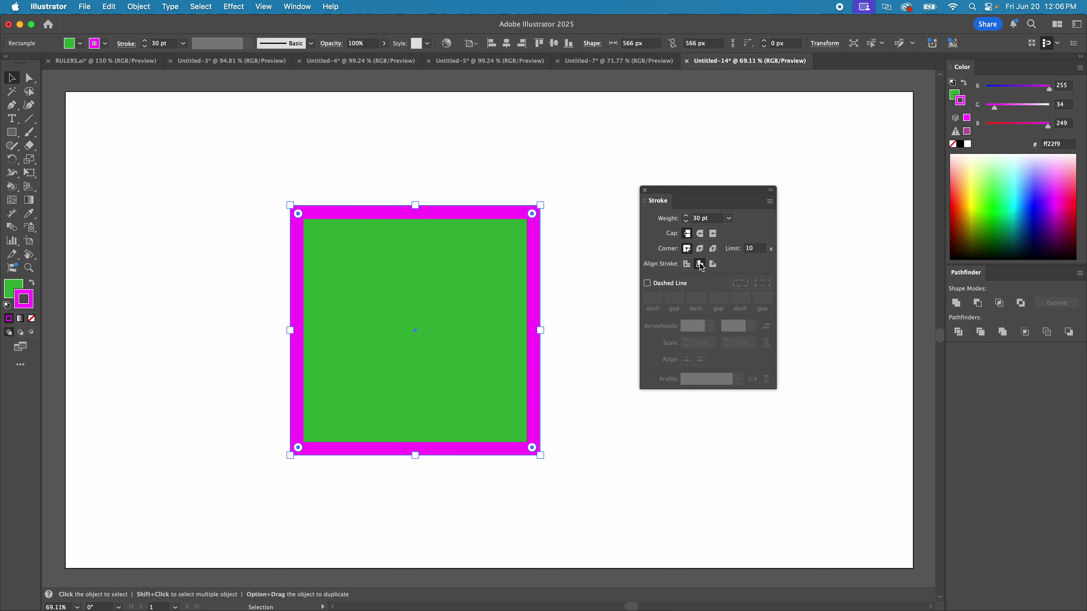
click(713, 264)
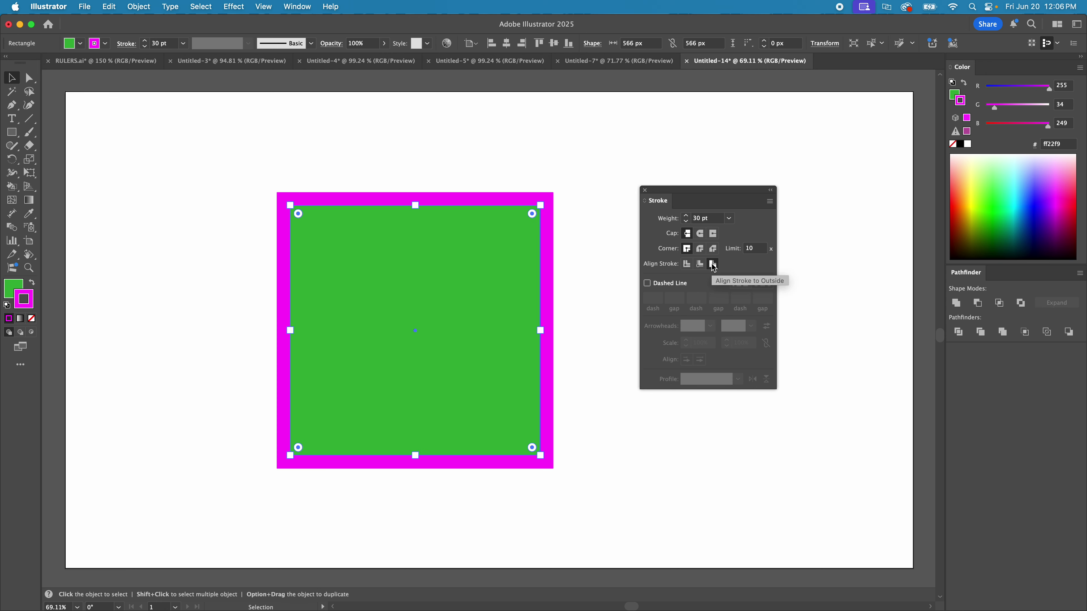
click(688, 265)
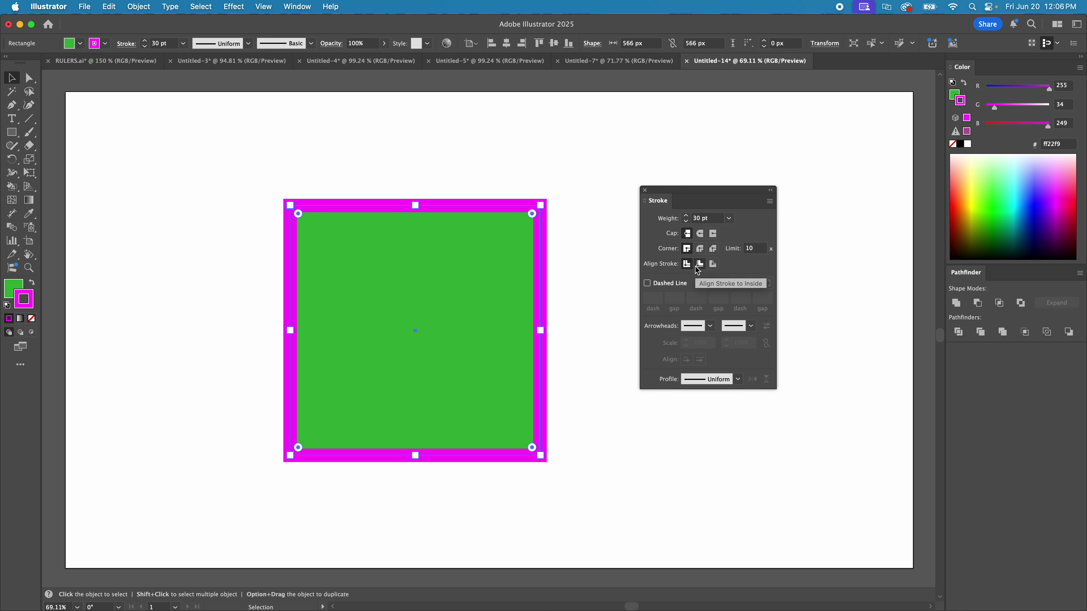
- Round the corner joins of the square's stroke, try the round cap, return to the butt cap, and deselect the square
click(700, 234)
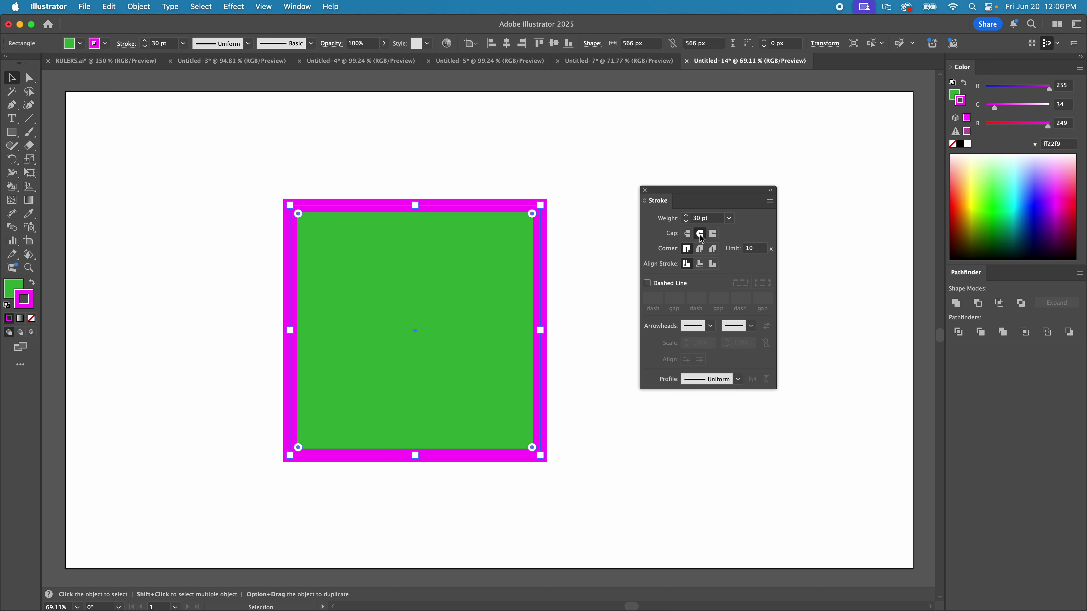
click(701, 249)
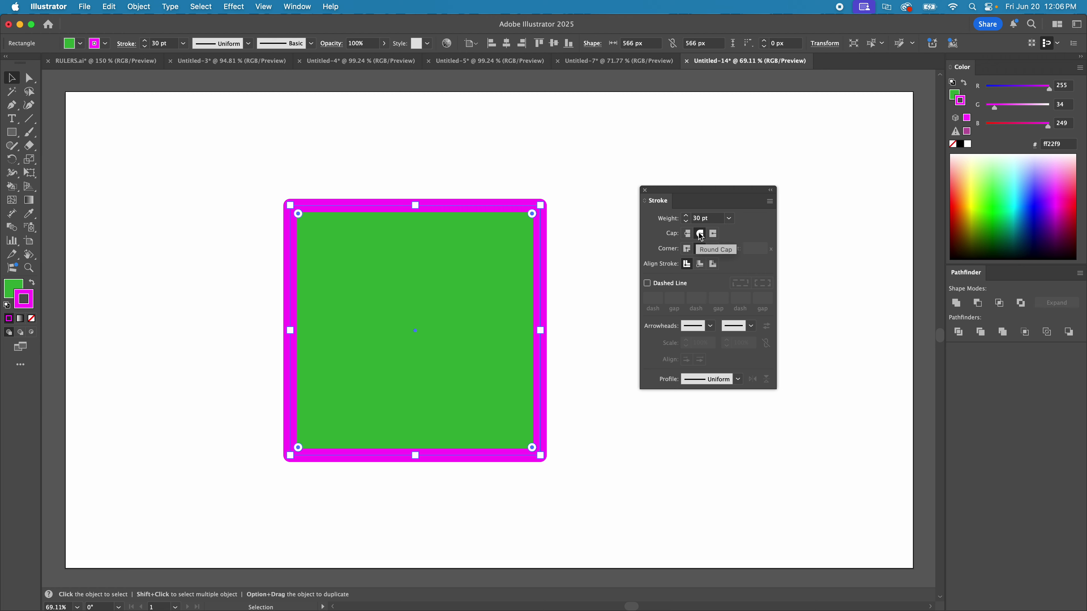
click(688, 234)
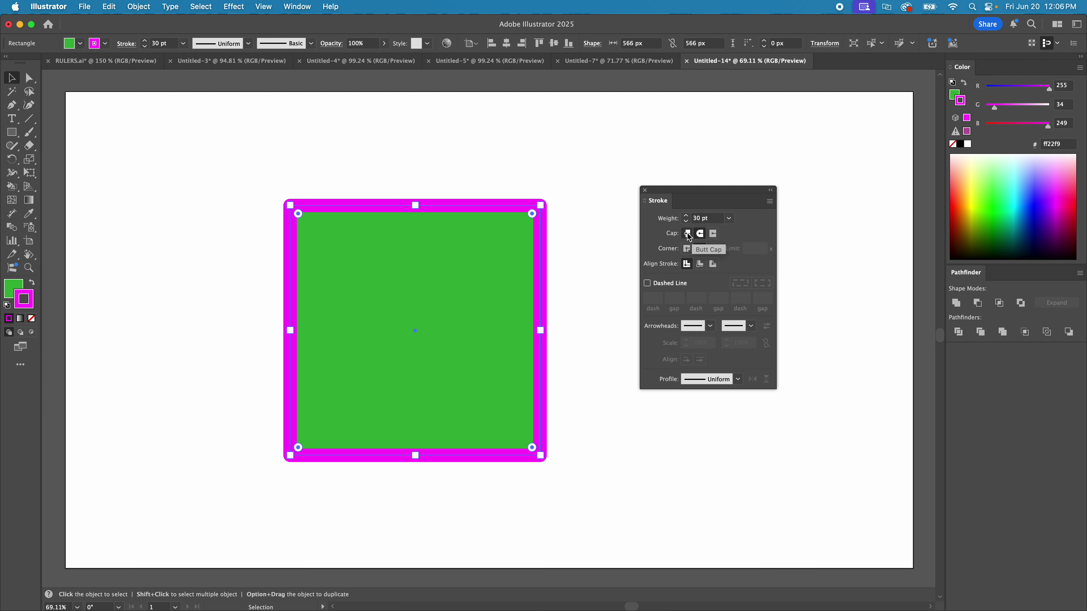
click(514, 132)
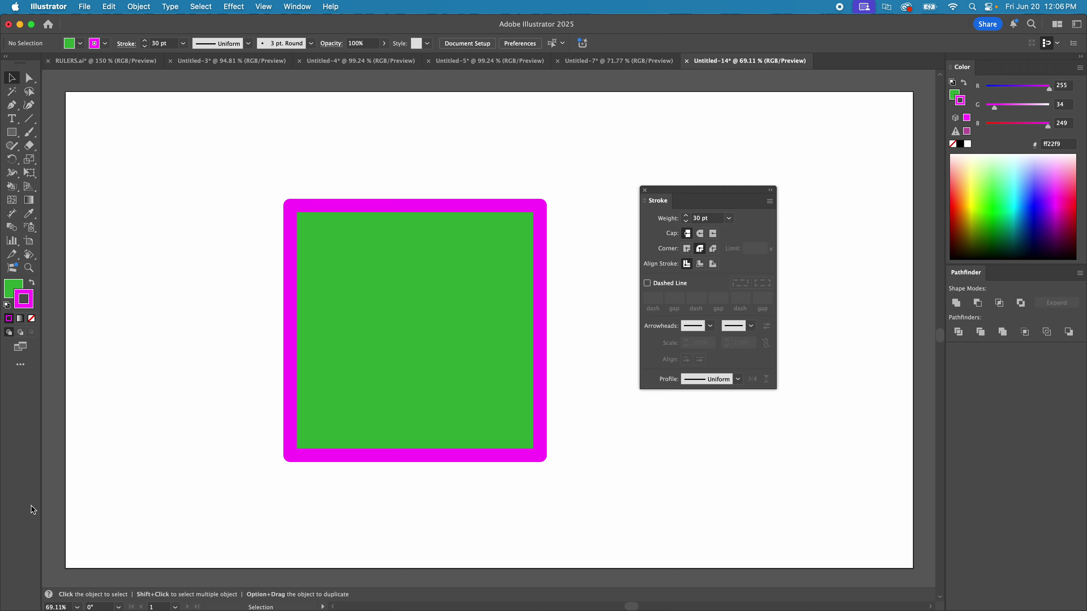
- Recolor the square with a bright green stroke (08ff4e) and an orange fill (ff8123)
click(414, 284)
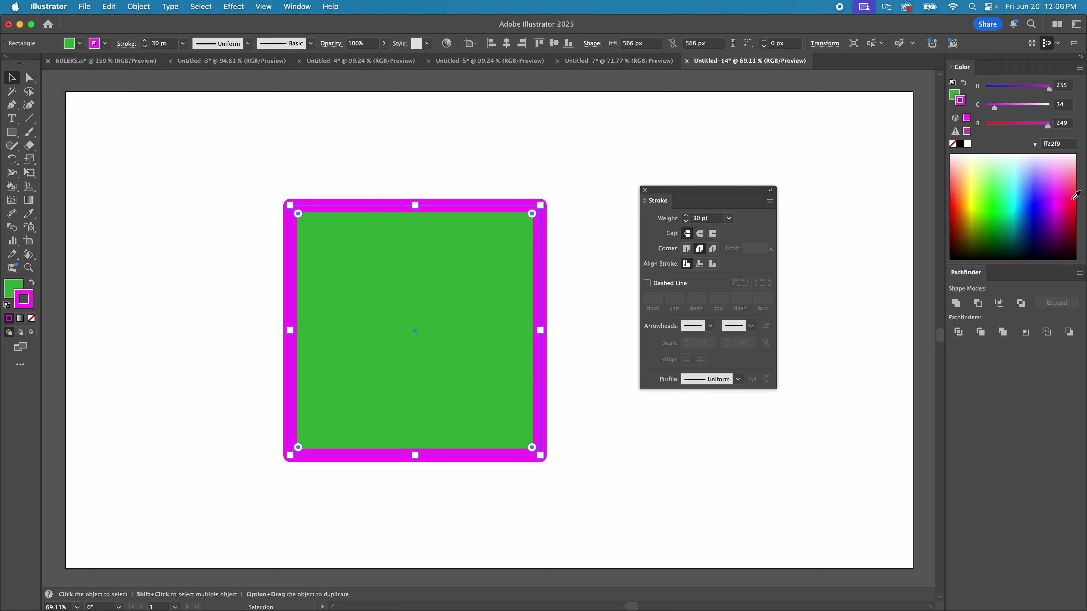
click(1038, 187)
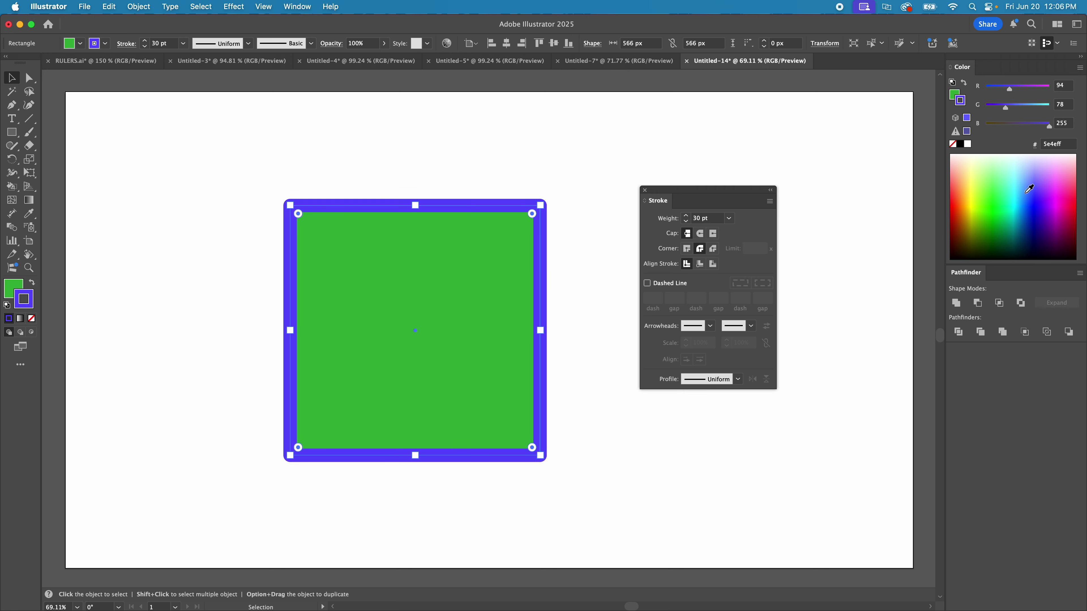
click(1002, 200)
click(958, 96)
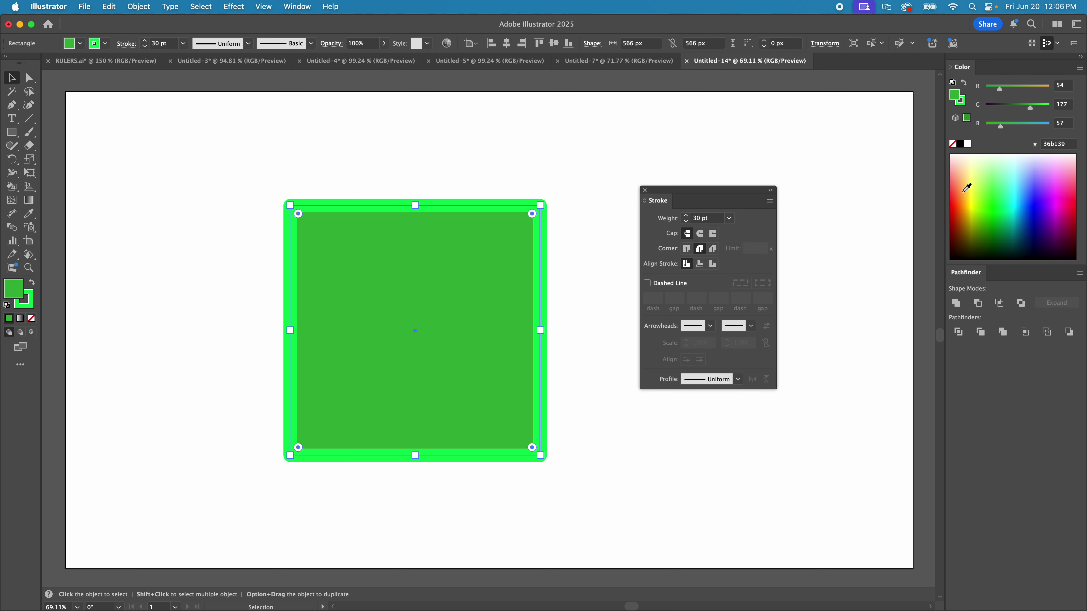
click(955, 202)
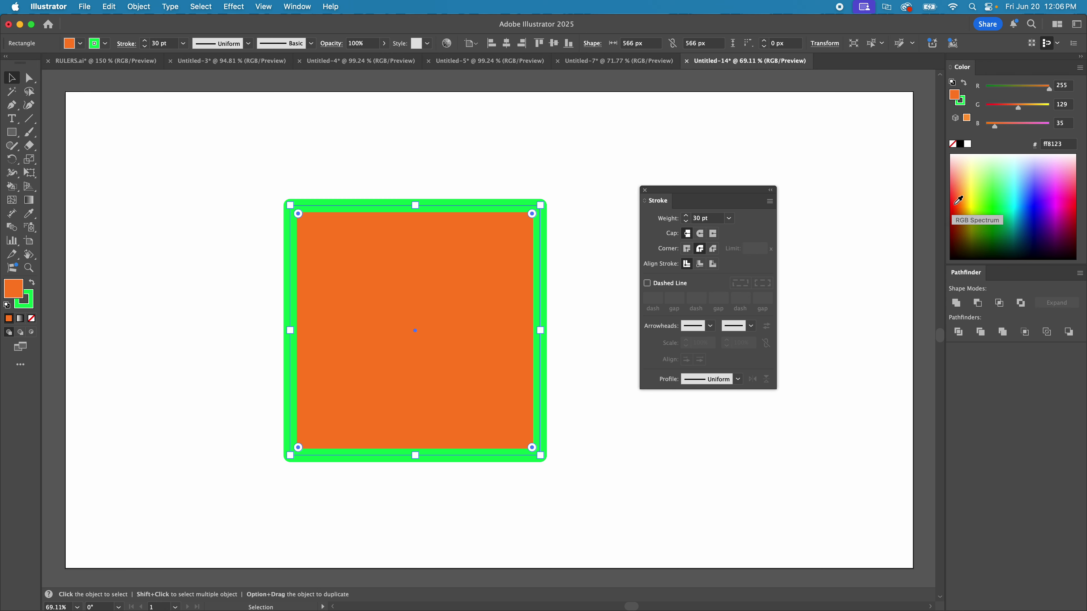
- Delete the square and draw two separate circles side by side, about 431 px and 614 px in diameter
drag(254, 163, 394, 281)
key(Delete)
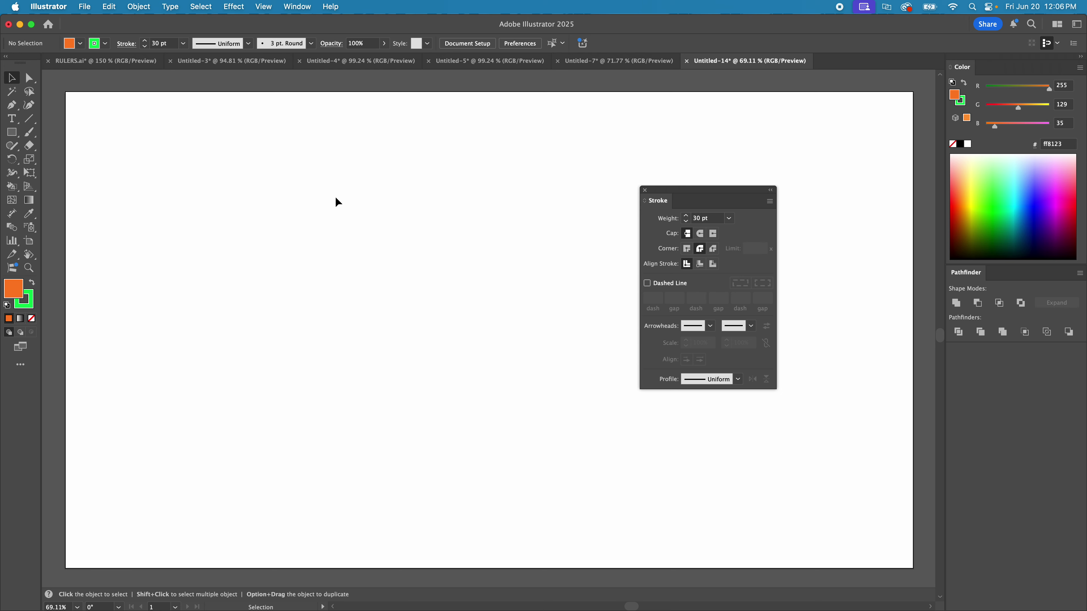
key(l)
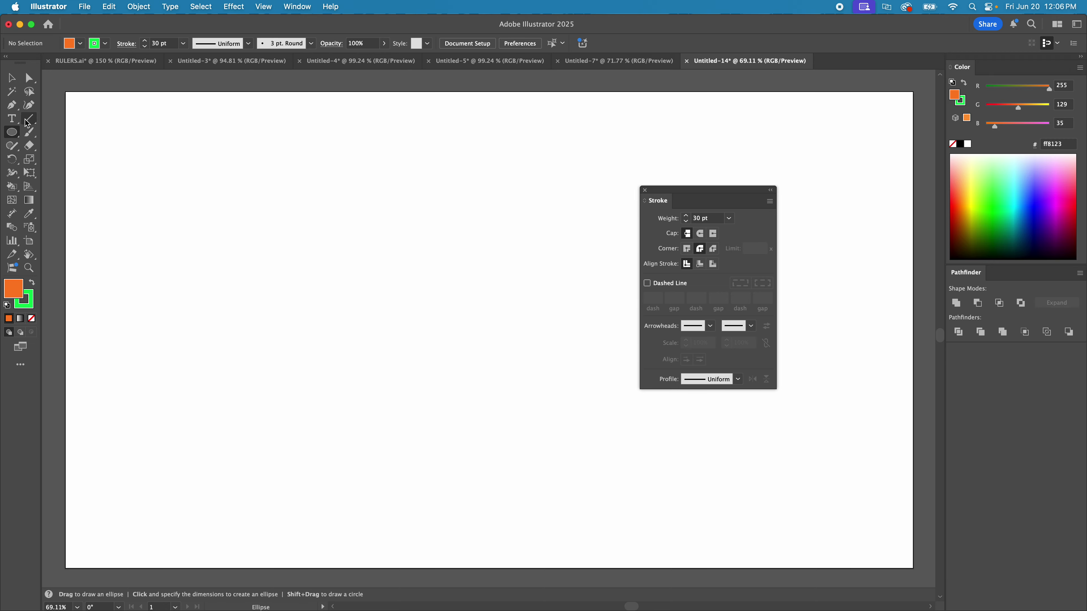
mouse_move(161, 217)
mouse_down()
mouse_move(332, 378)
mouse_move(349, 411)
mouse_up()
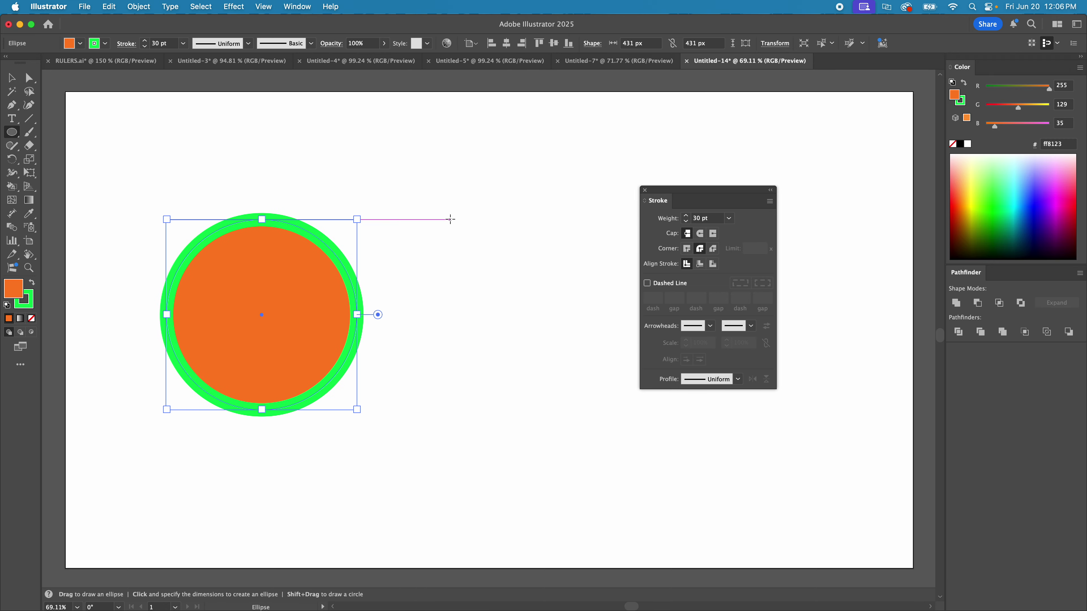
mouse_move(433, 203)
mouse_down()
mouse_move(573, 413)
mouse_move(588, 471)
mouse_up()
key(v)
click(402, 150)
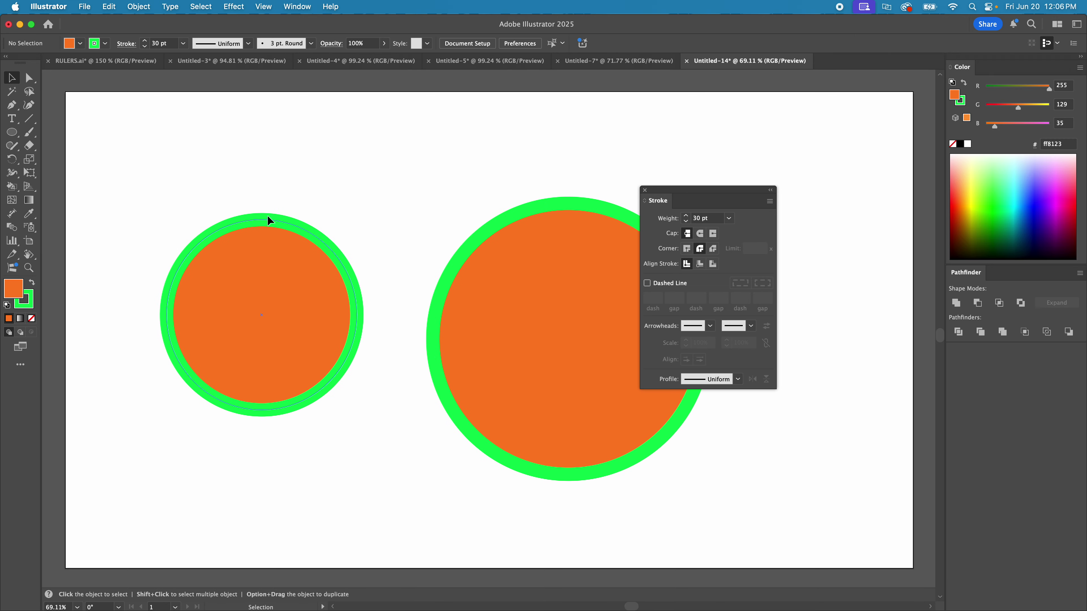
- Remove the stroke from both circles, keeping their orange fill
drag(231, 174, 612, 351)
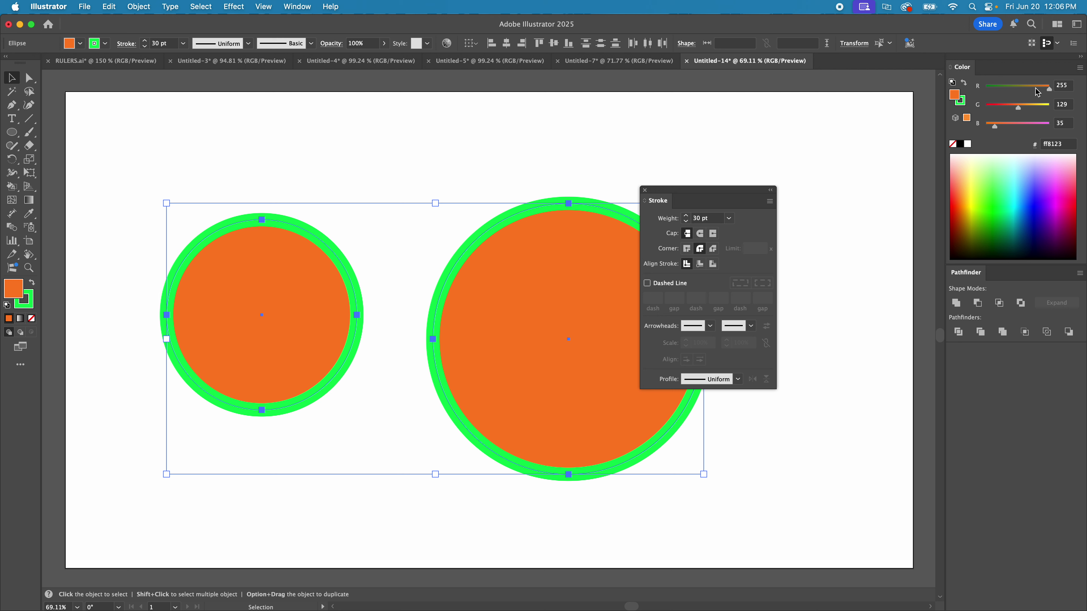
click(964, 101)
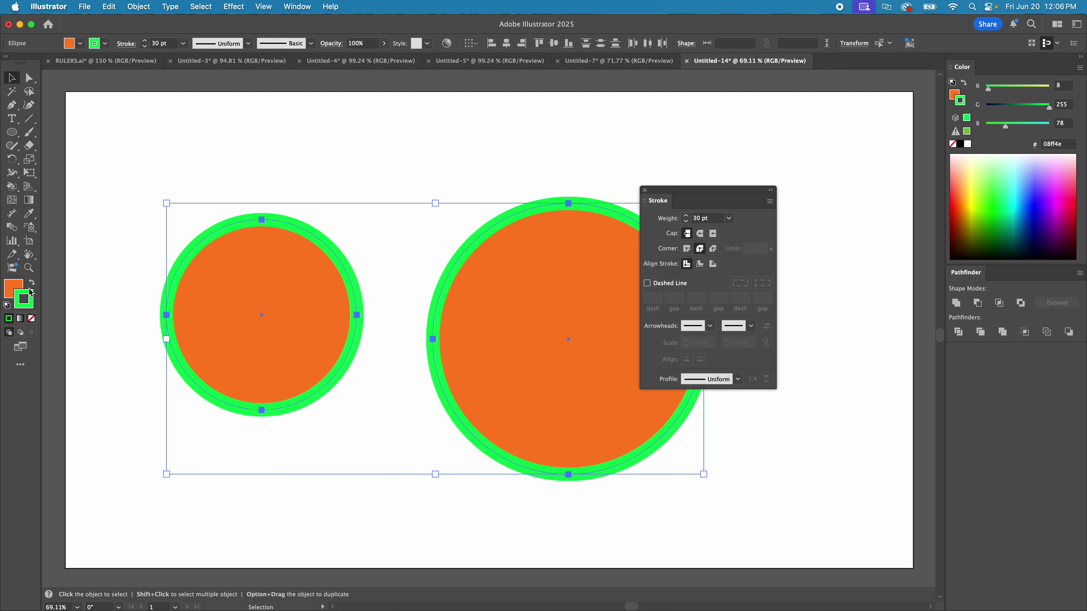
click(31, 318)
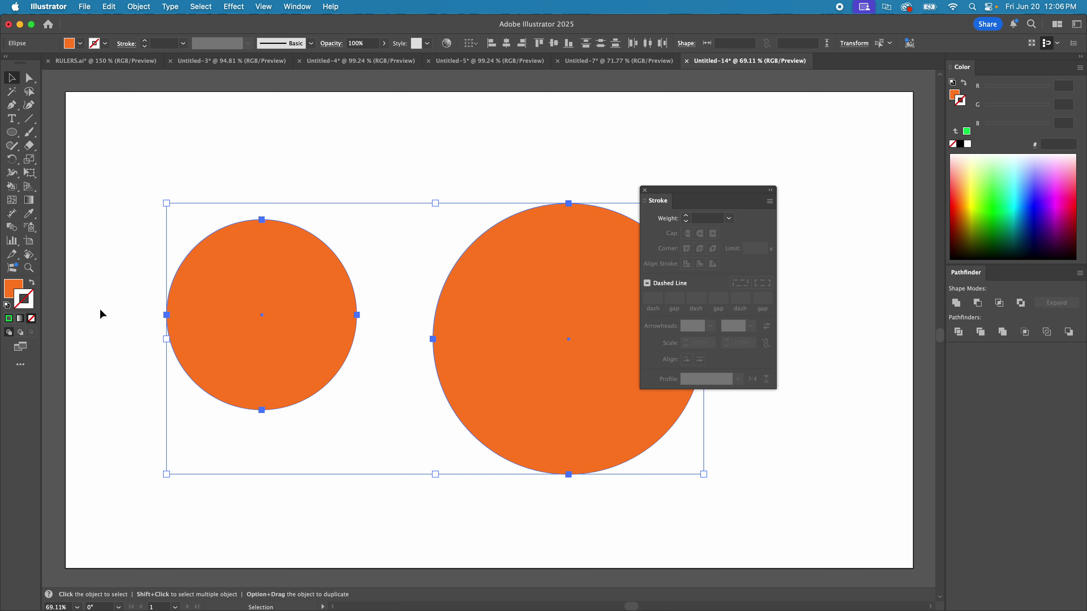
- Try removing the fill from both circles and undo the removal
click(12, 288)
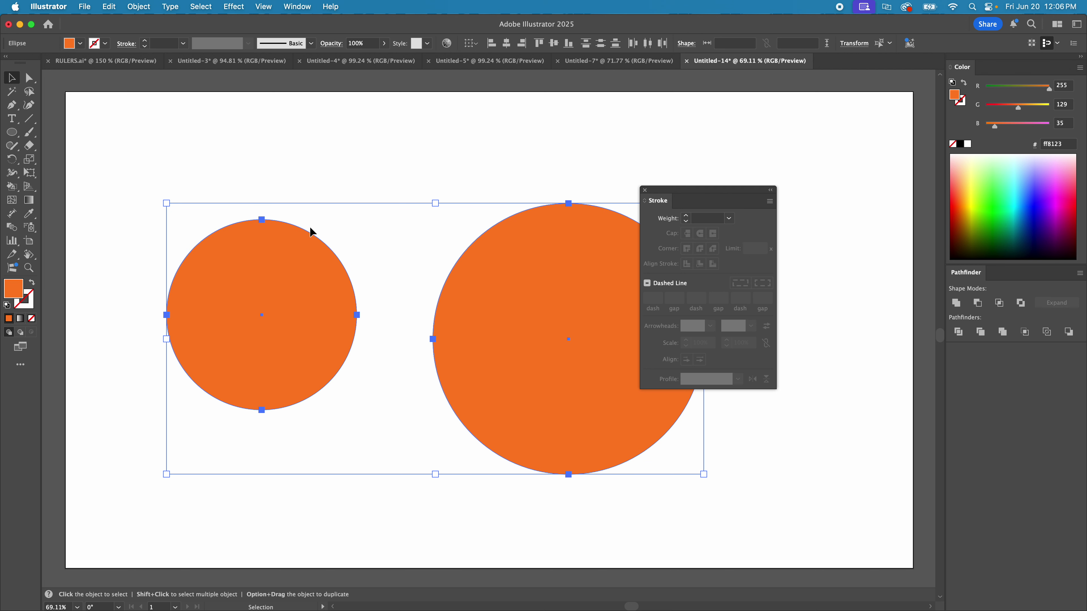
click(31, 319)
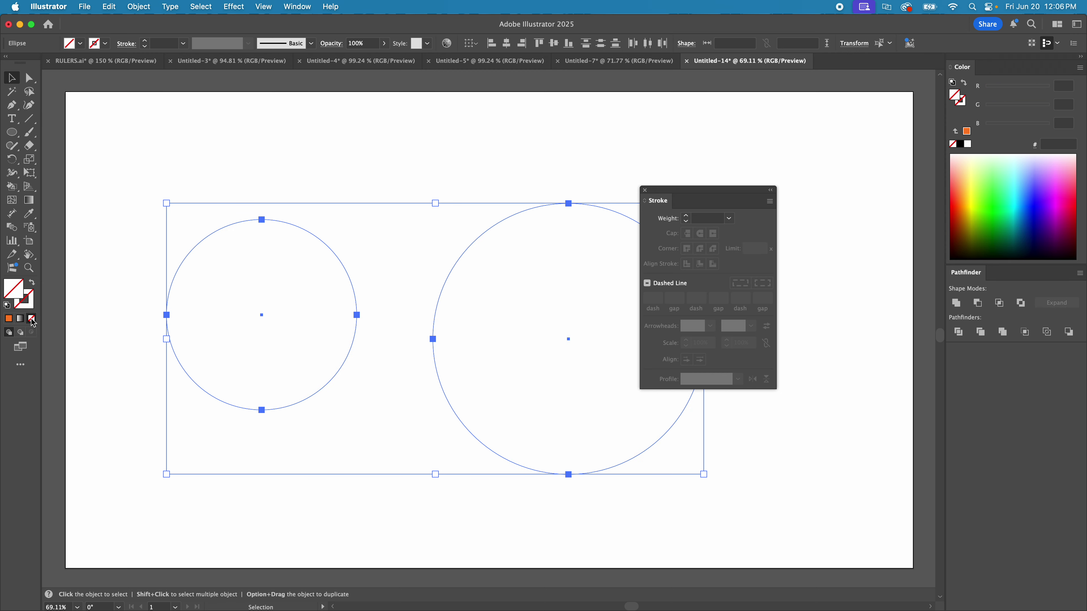
key(super+z)
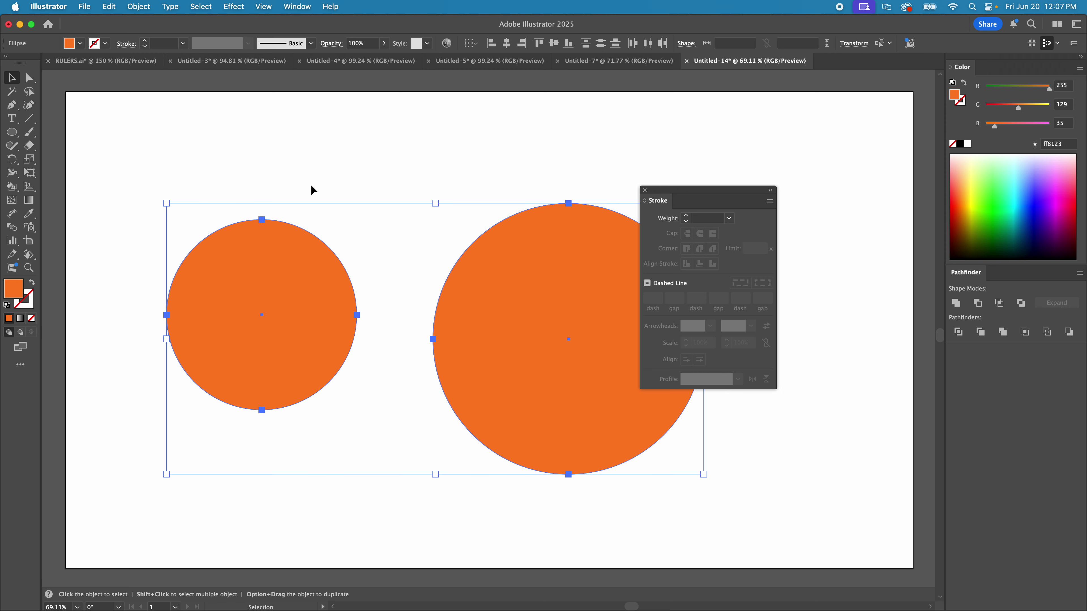
- Float the Pathfinder panel above the circles and close the Stroke panel
drag(267, 163, 521, 307)
click(454, 168)
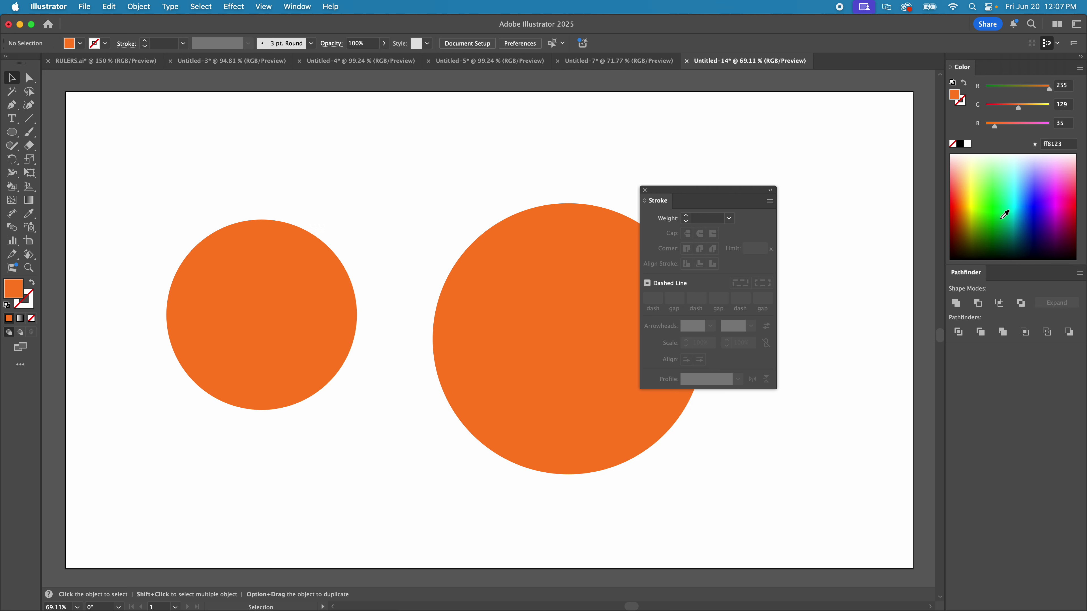
drag(957, 286, 352, 138)
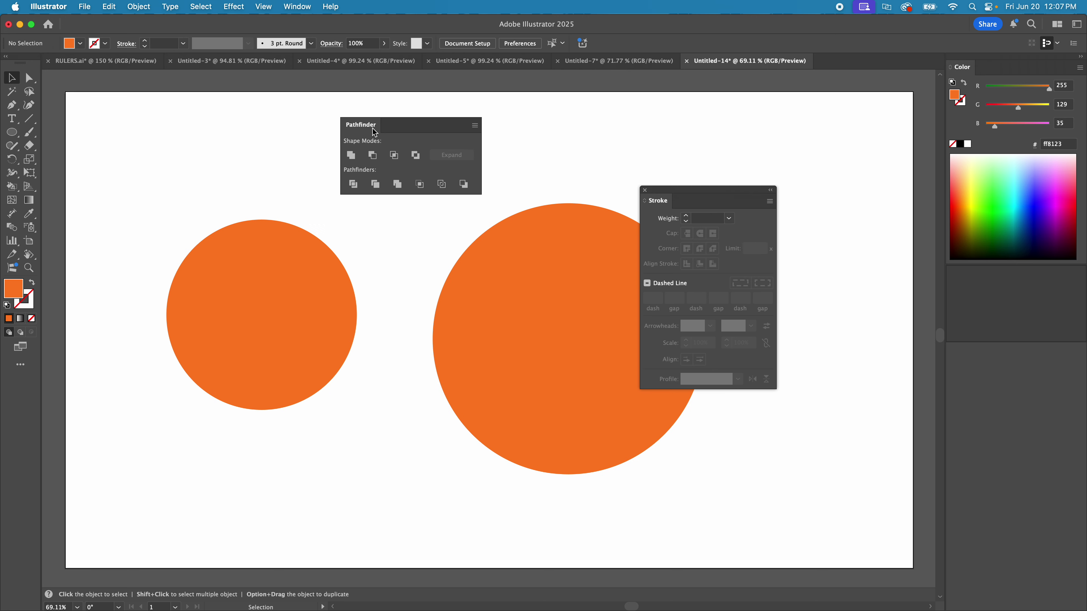
click(646, 191)
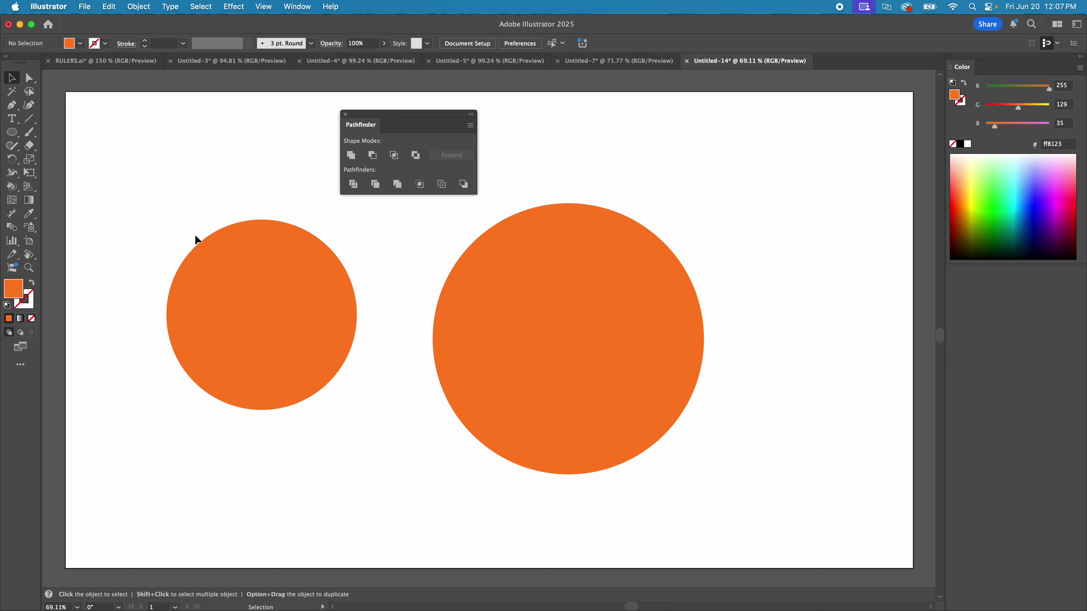
click(295, 6)
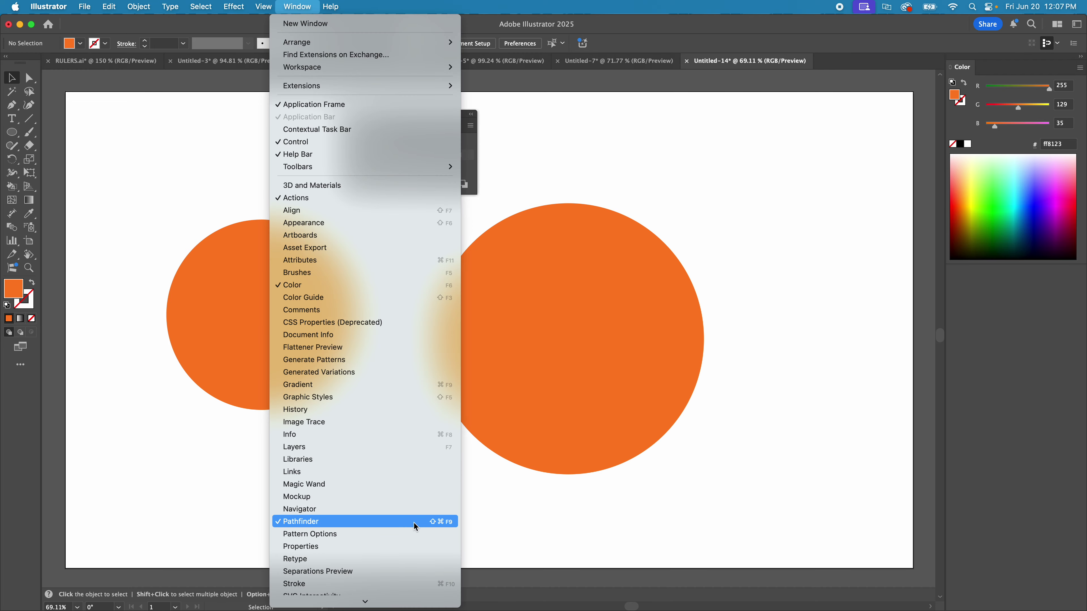
click(131, 170)
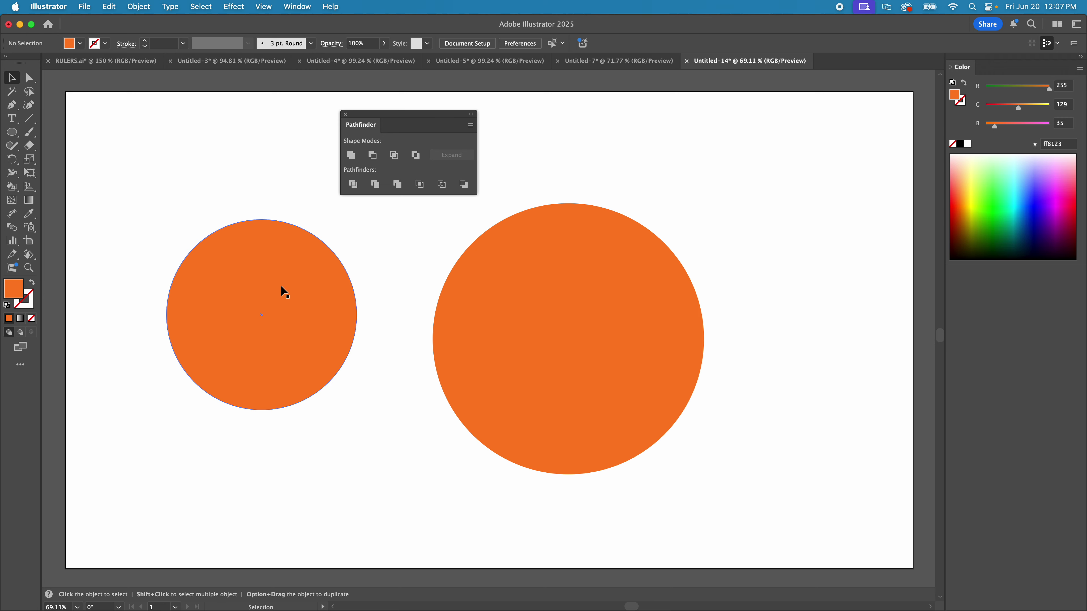
- Move the smaller circle to overlap the larger one and give both circles a blue-violet stroke (5c51ff)
drag(281, 292, 412, 314)
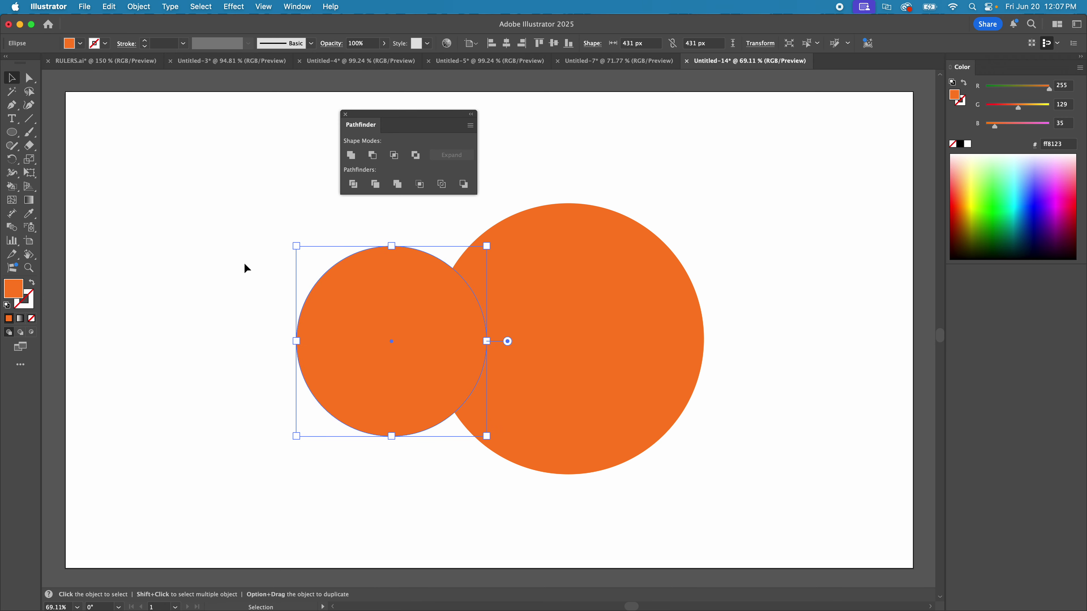
drag(232, 267, 718, 407)
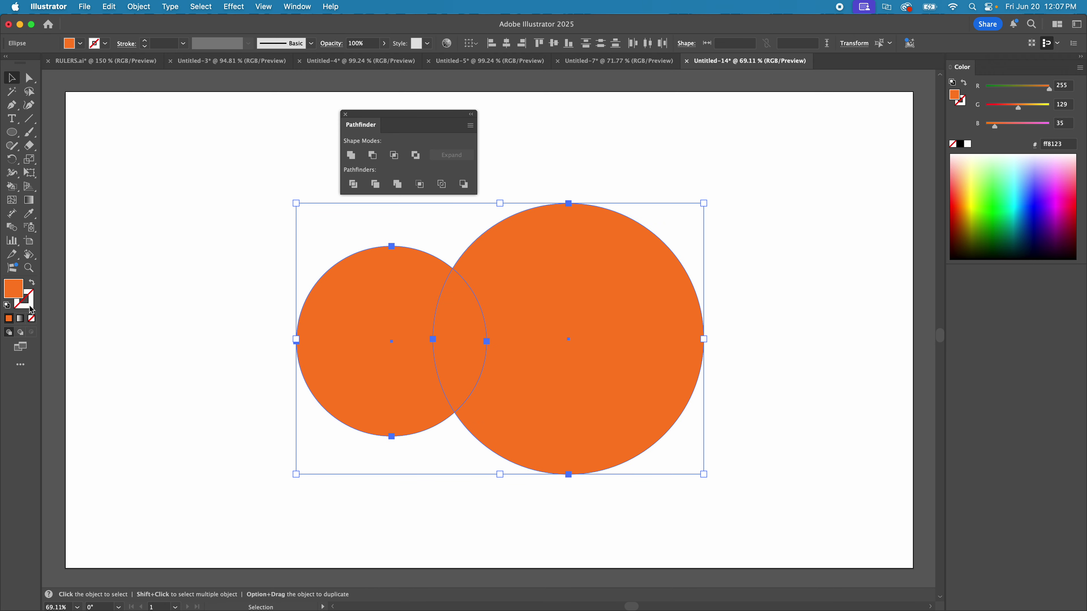
click(30, 307)
click(1038, 187)
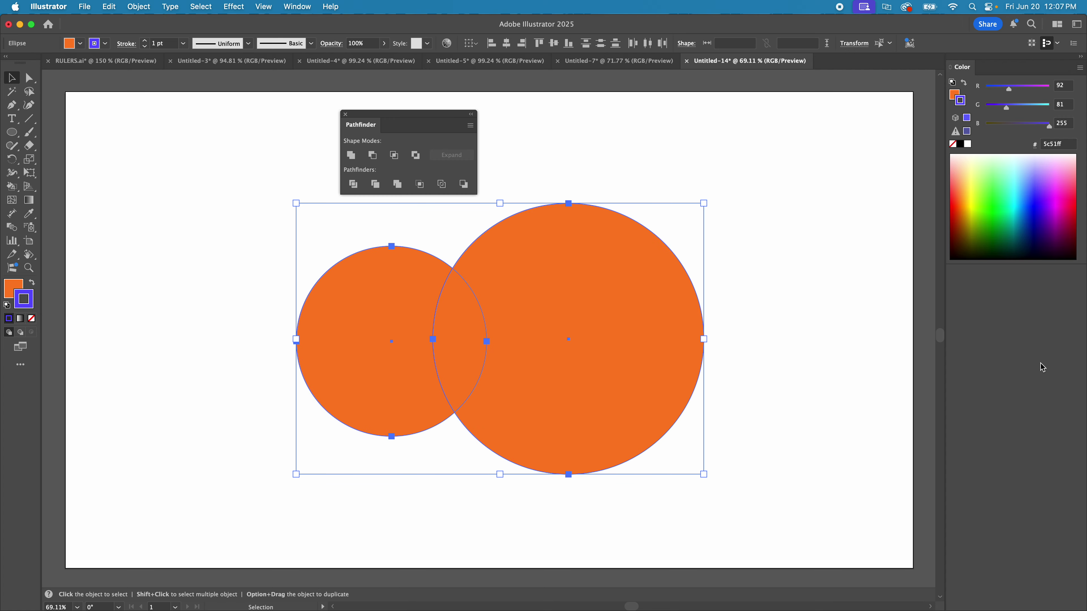
- Increase the stroke weight of both circles to 7 pt
click(291, 5)
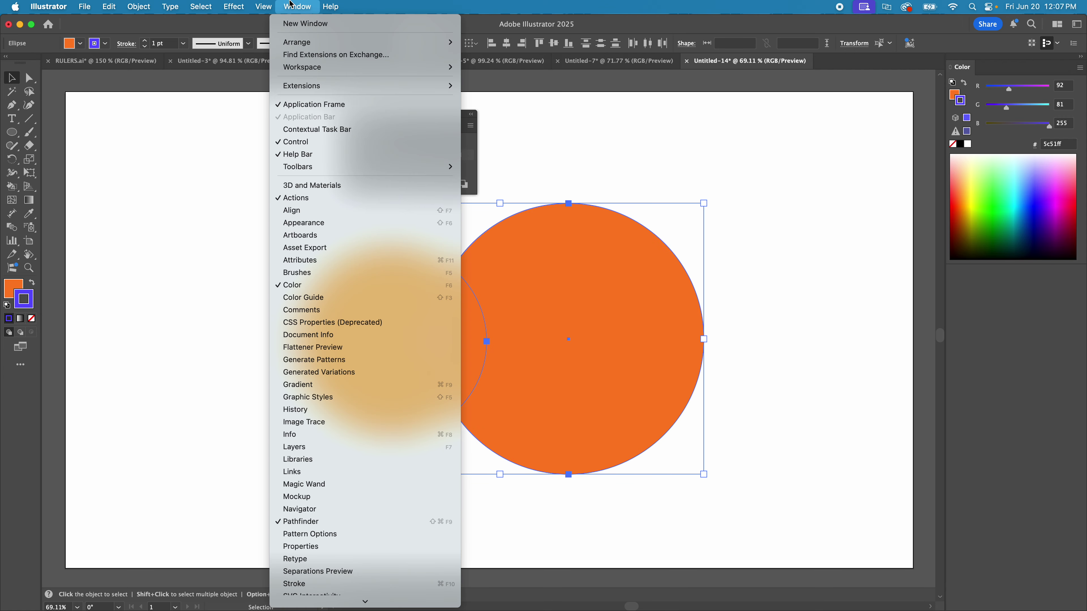
click(291, 6)
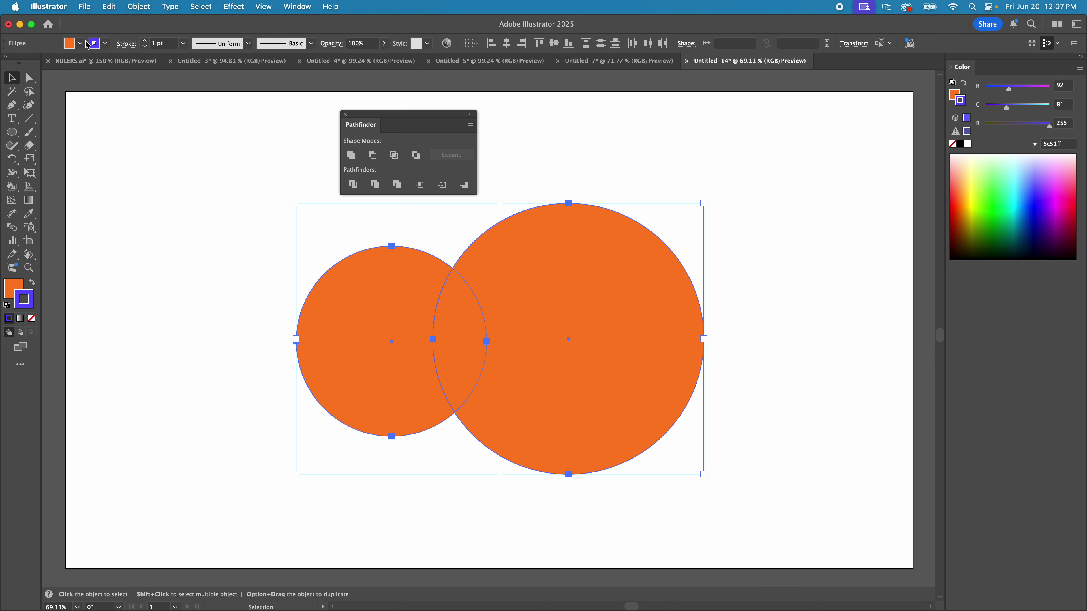
click(144, 40)
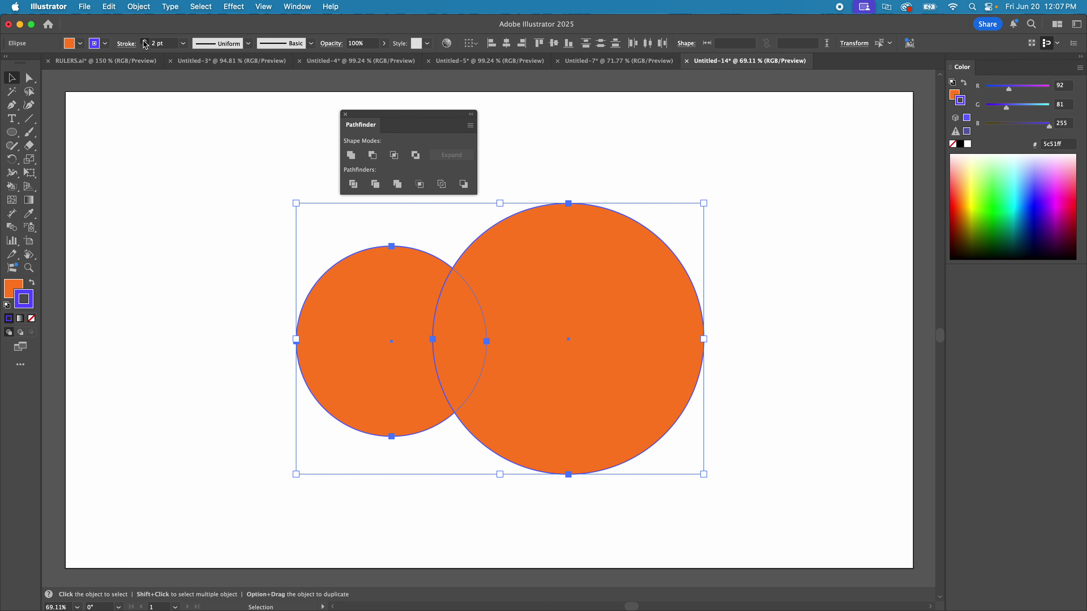
click(145, 41)
click(145, 41)
click(145, 41)
click(145, 41)
click(144, 41)
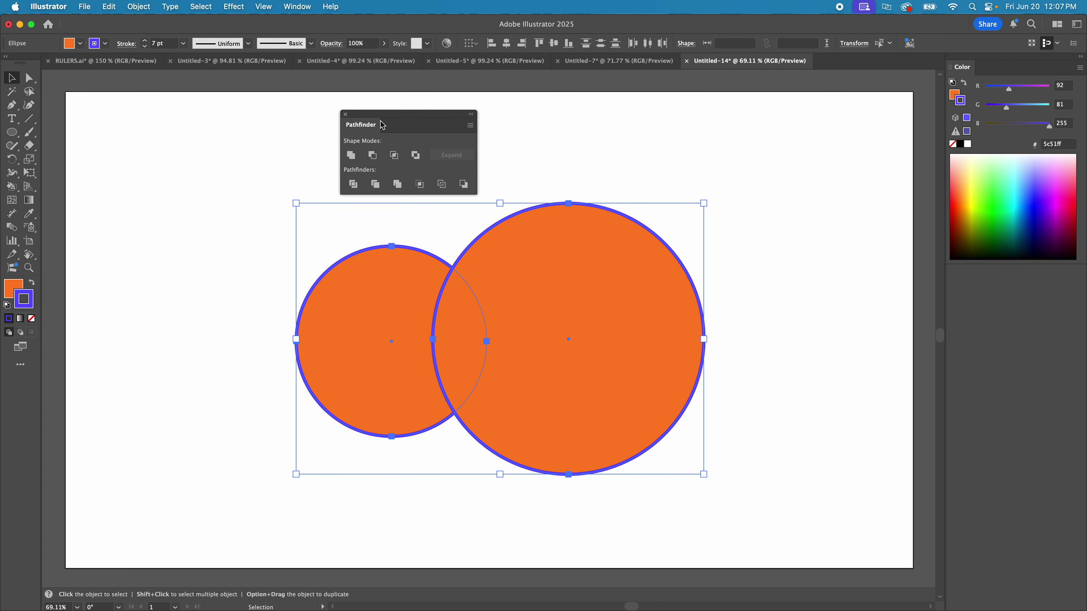
click(262, 7)
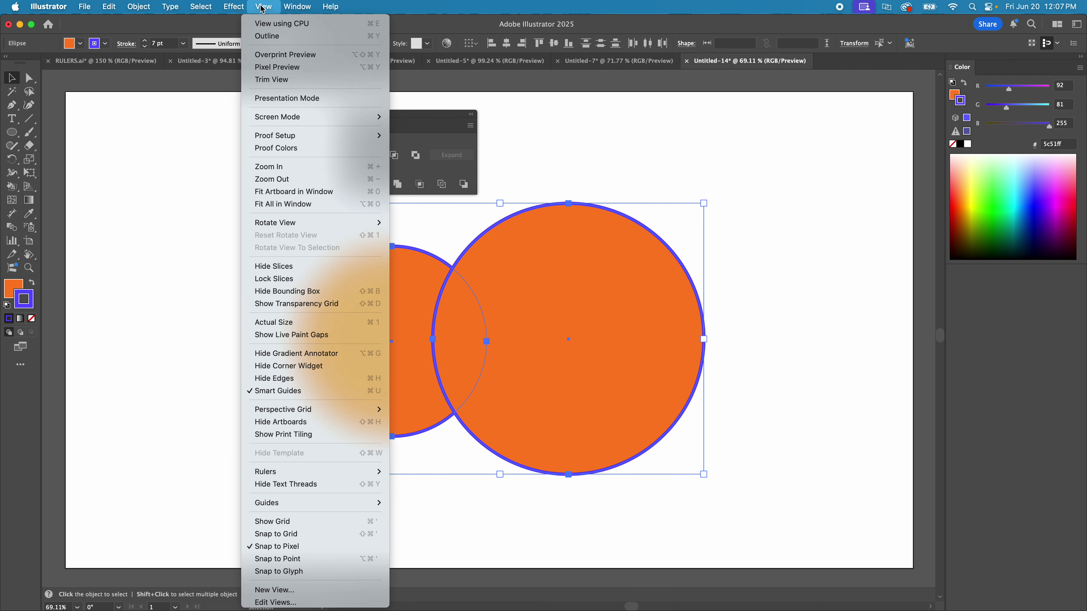
mouse_move(304, 5)
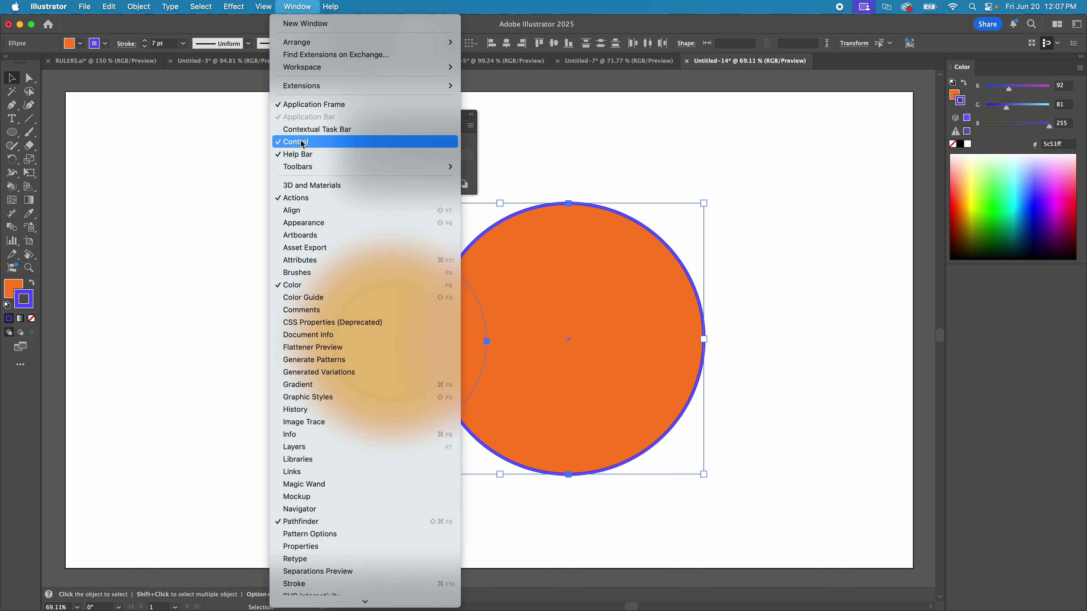
click(113, 151)
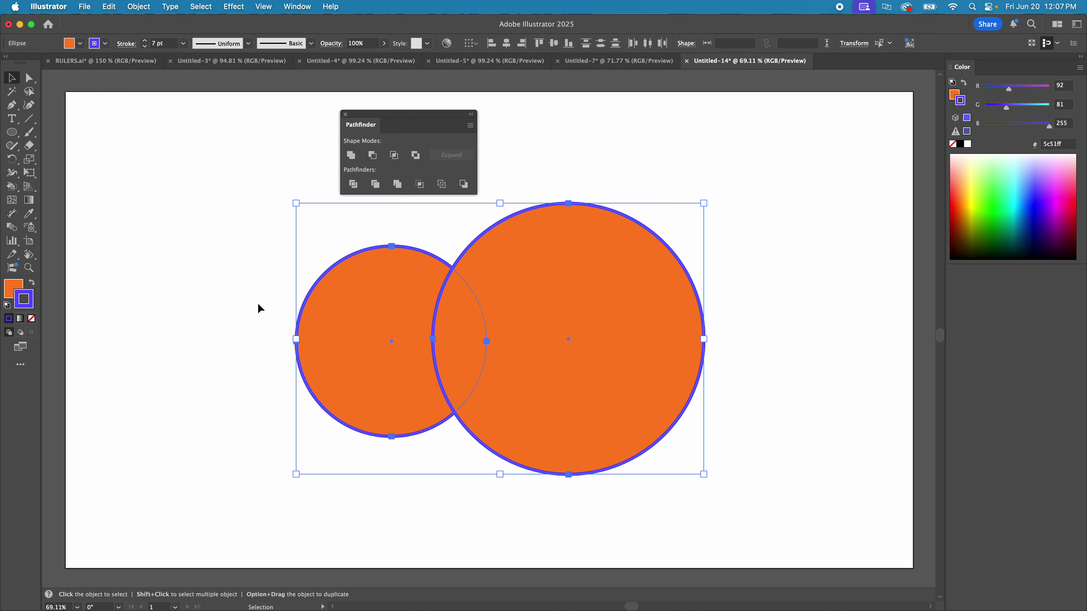
- Shift the larger circle slightly so its center lines up horizontally with the smaller circle's, and select both circles
click(196, 304)
drag(656, 325, 619, 347)
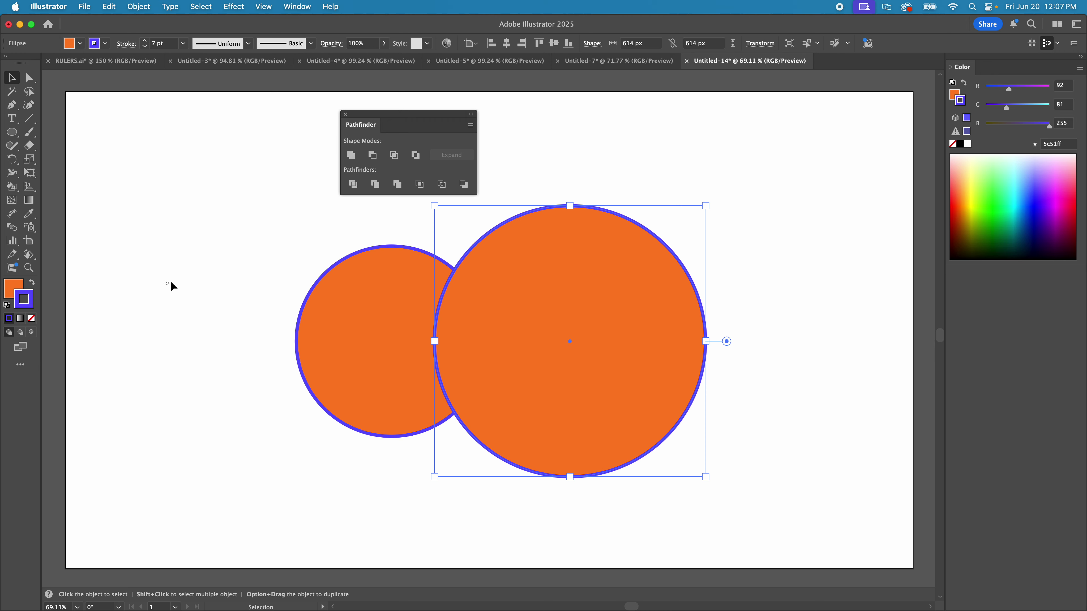
drag(170, 277, 828, 546)
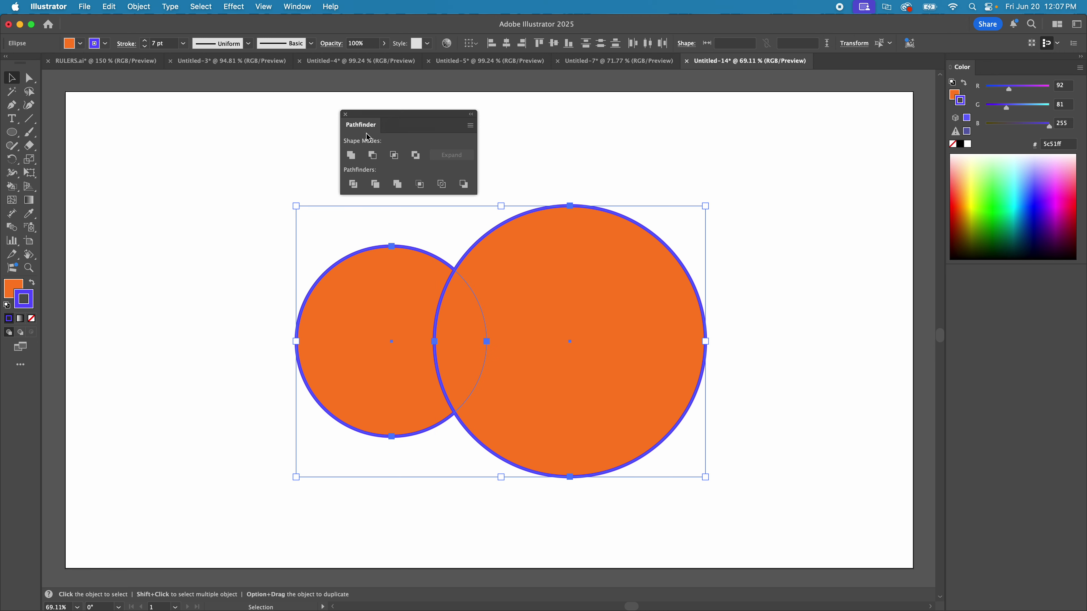
- Unite the two overlapping circles into a single shape with Pathfinder and shift the merged shape around on the artboard
click(351, 156)
click(620, 176)
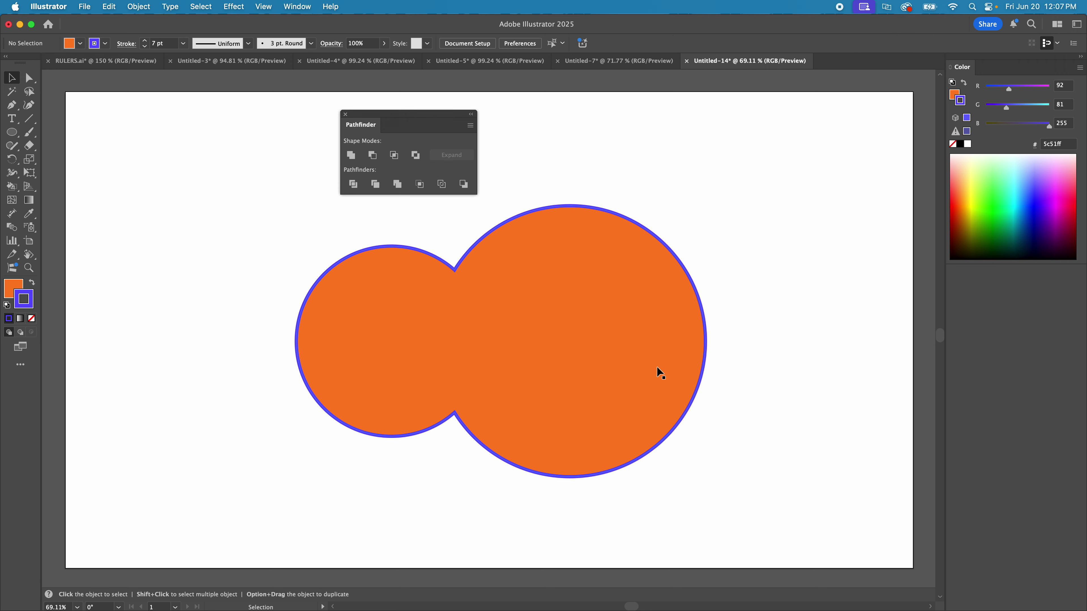
drag(658, 372, 696, 366)
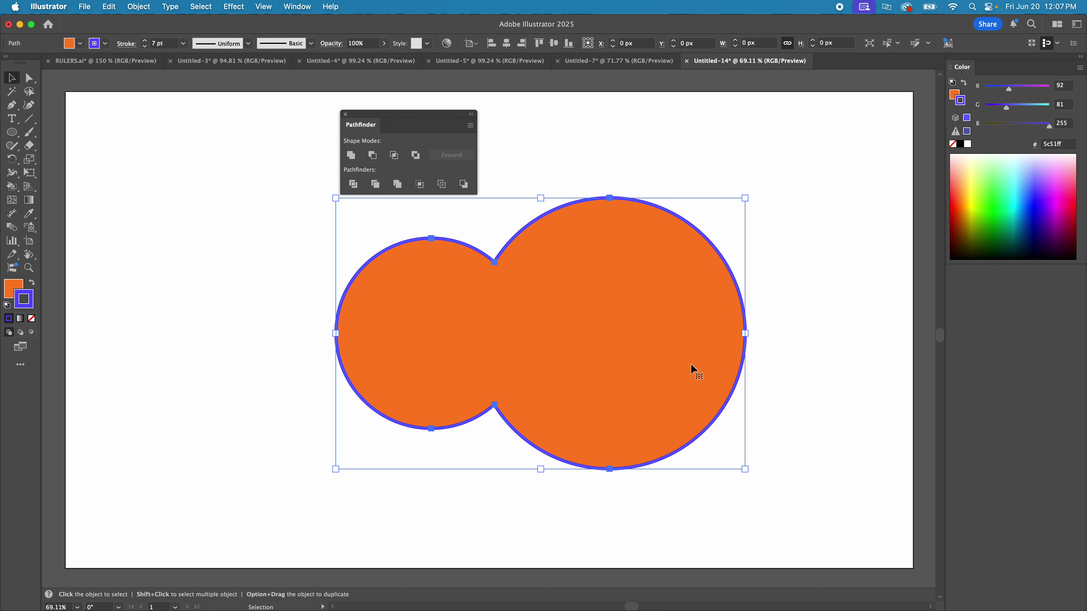
click(805, 272)
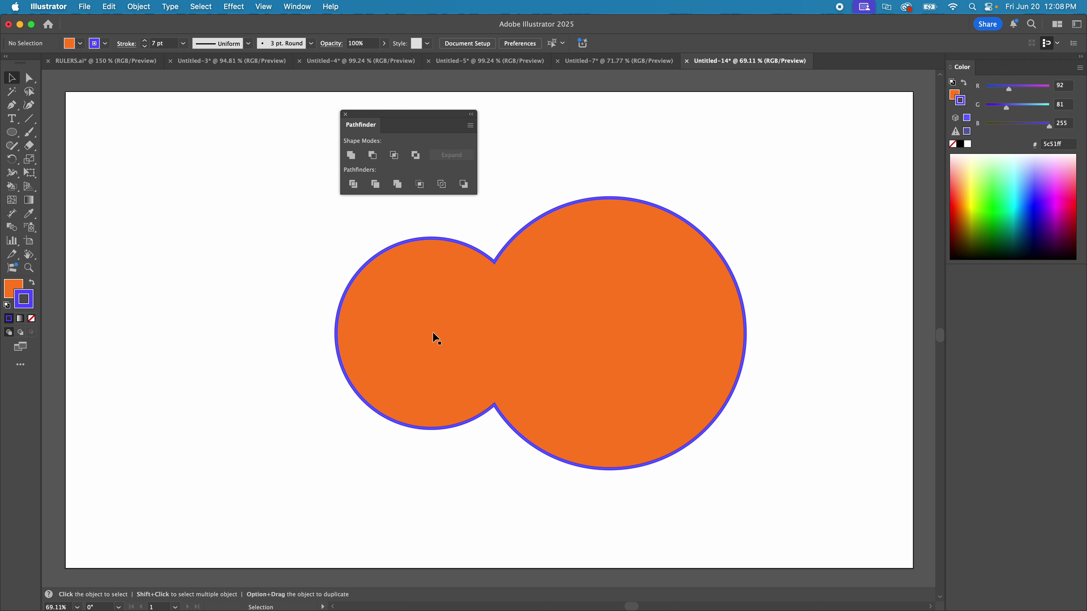
drag(437, 340, 410, 338)
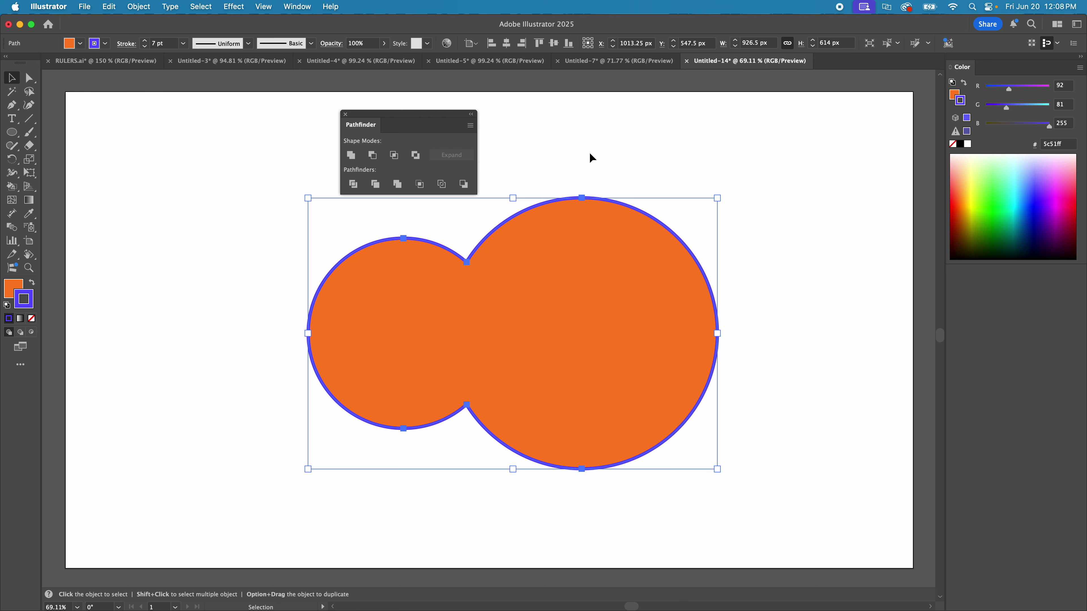
click(307, 137)
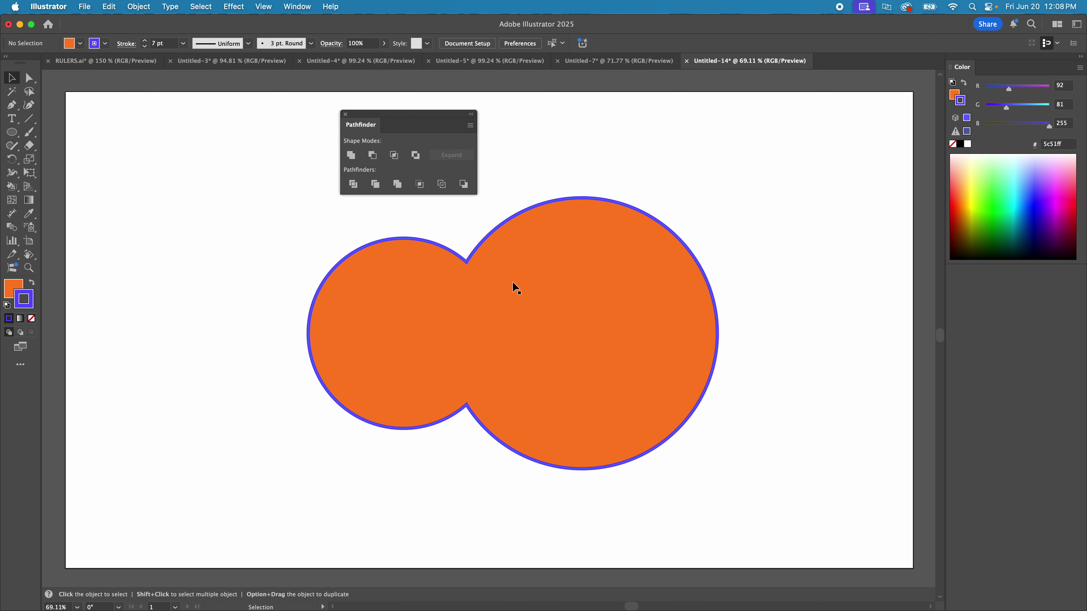
- Undo the moves of the merged shape and the Unite operation
key(super+z)
key(super+z)
key(super+z)
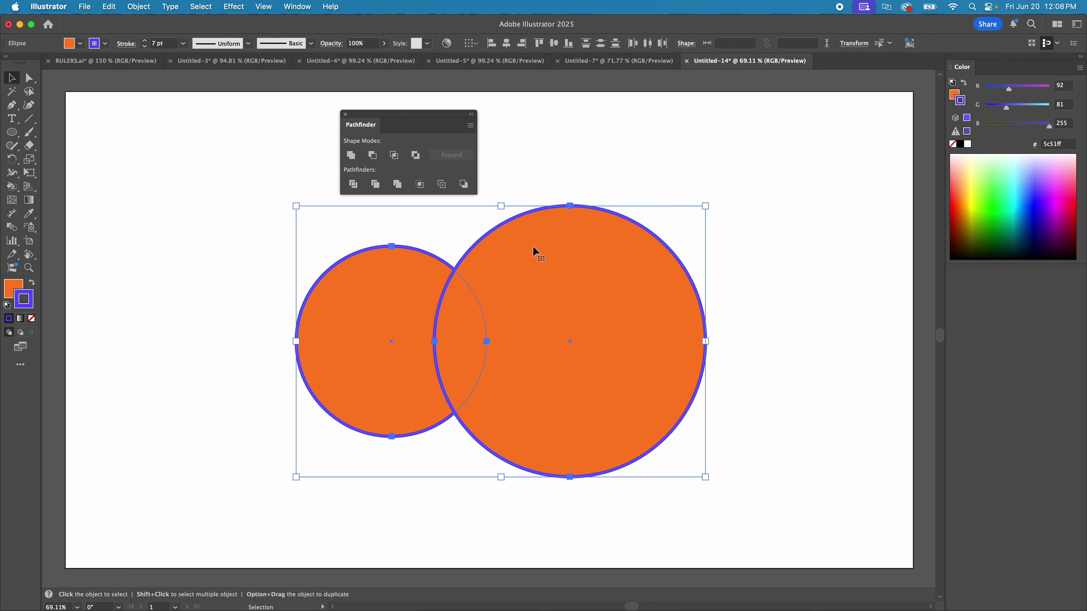
- Move the larger circle slightly down and left so it overlaps more of the smaller circle
click(537, 158)
drag(207, 261, 558, 369)
click(638, 174)
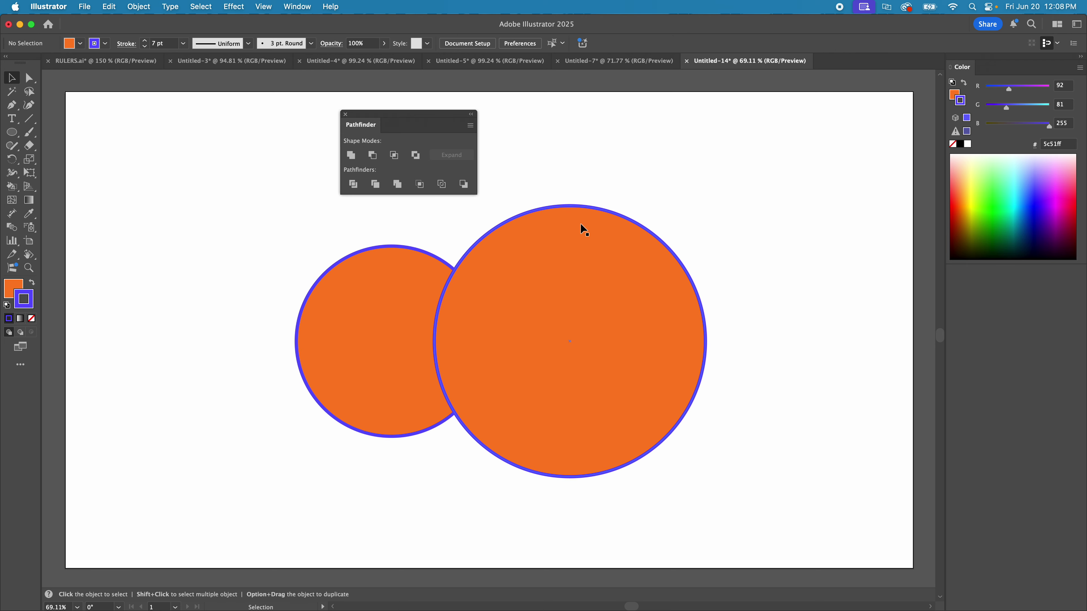
mouse_move(586, 268)
mouse_down()
mouse_move(681, 286)
mouse_move(572, 282)
mouse_up()
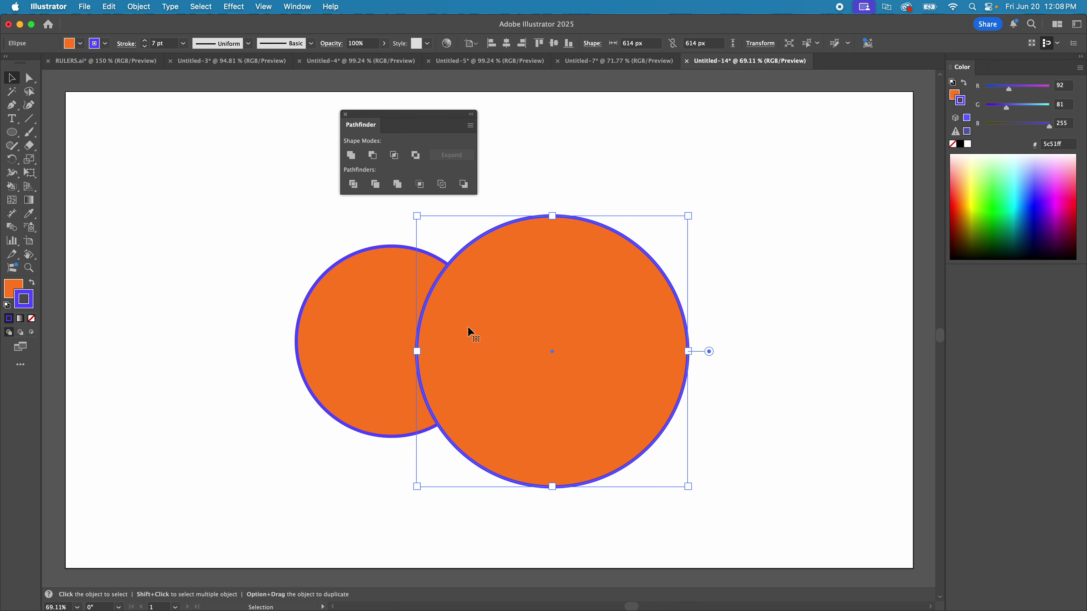
click(138, 6)
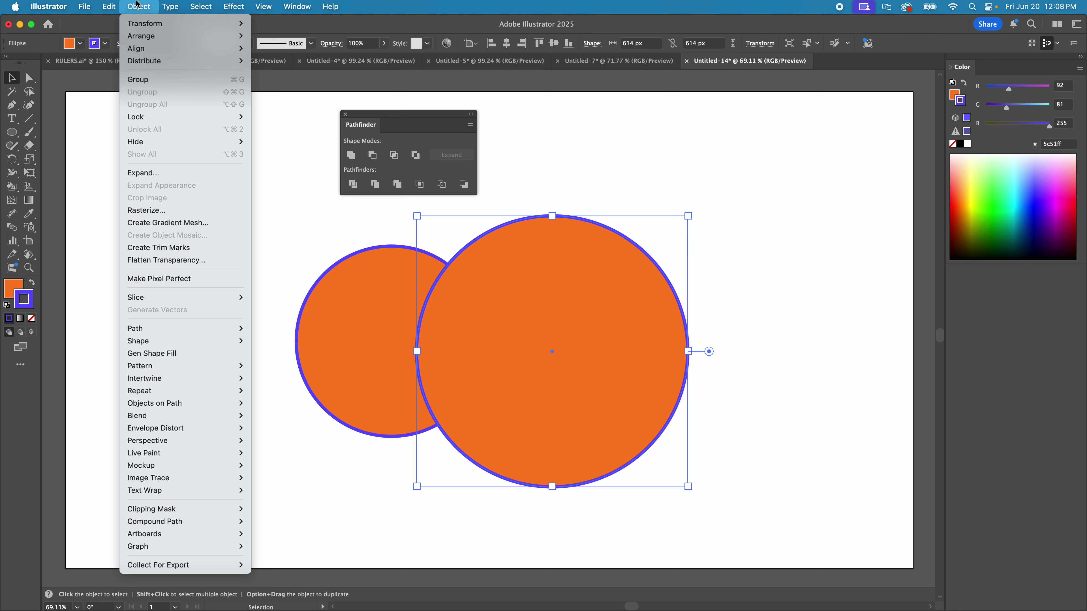
mouse_move(179, 36)
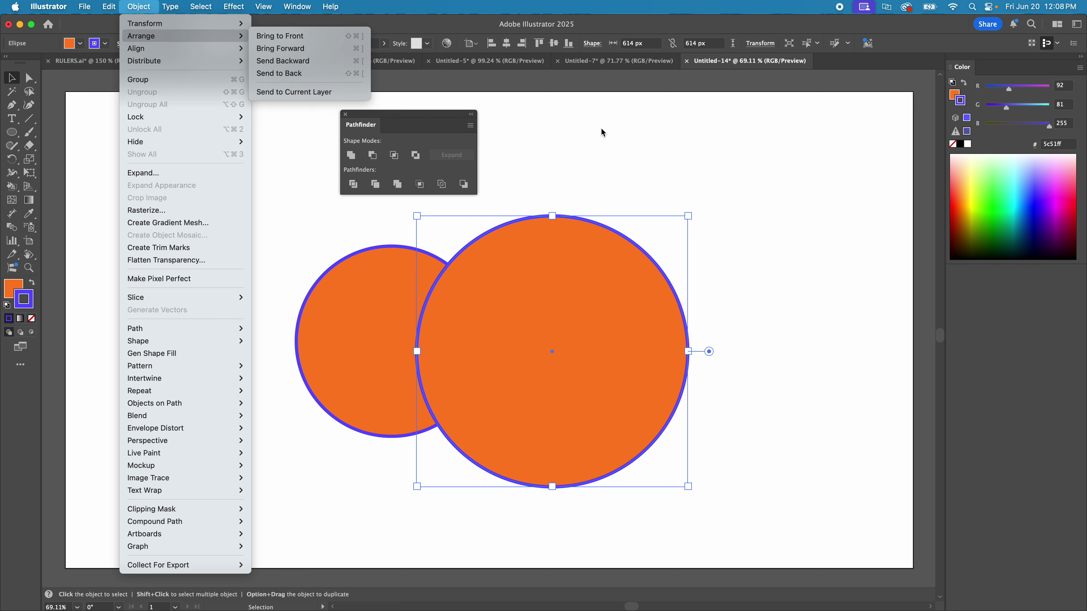
click(668, 149)
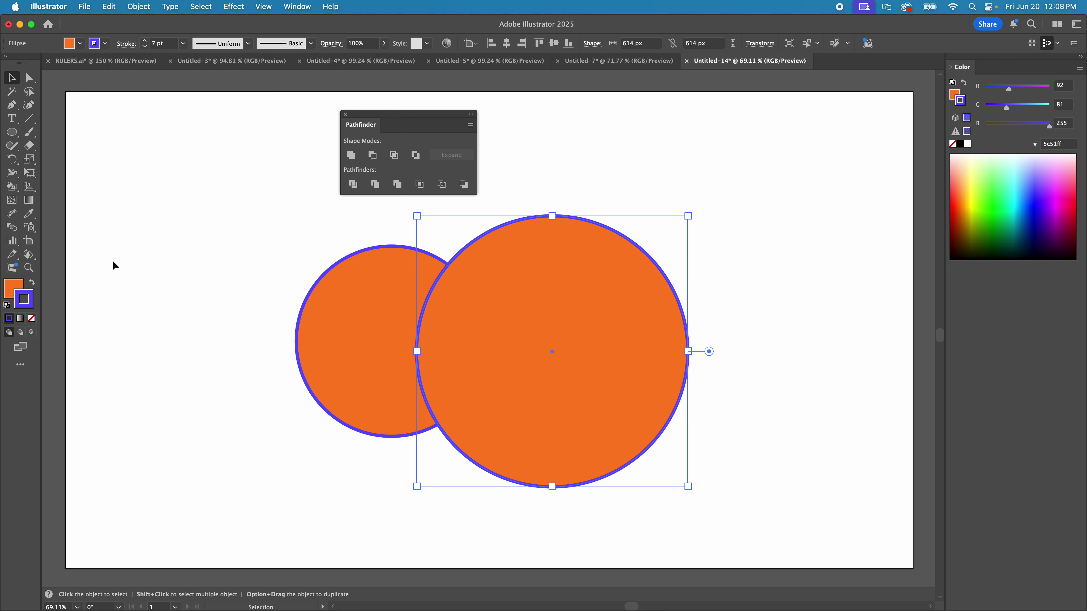
- Select both circles and subtract the larger front circle from the smaller one with Minus Front, leaving a crescent
drag(199, 247, 529, 282)
click(382, 184)
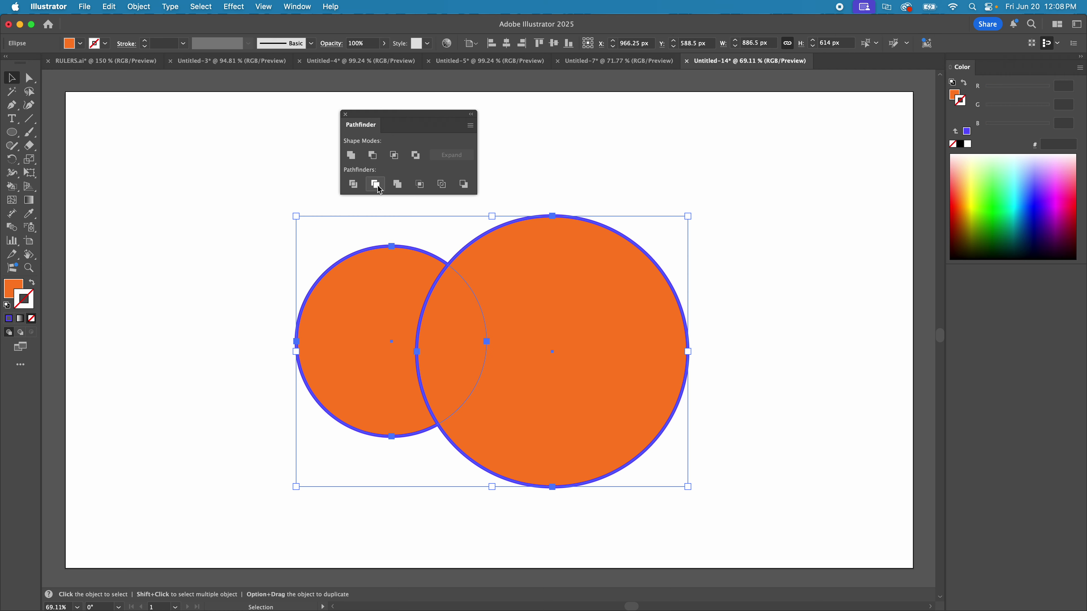
key(super+z)
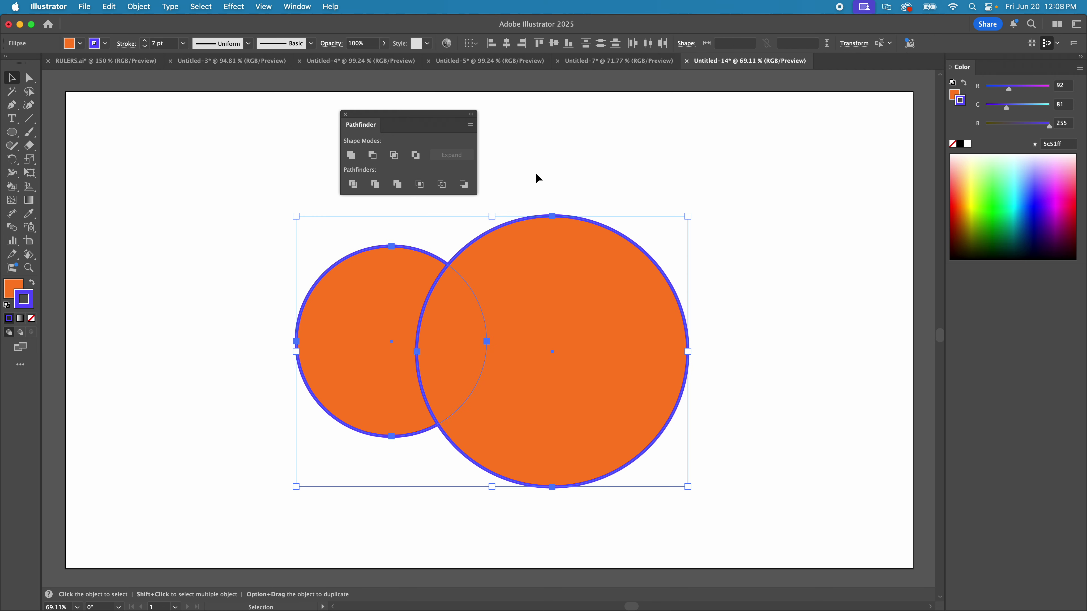
click(373, 155)
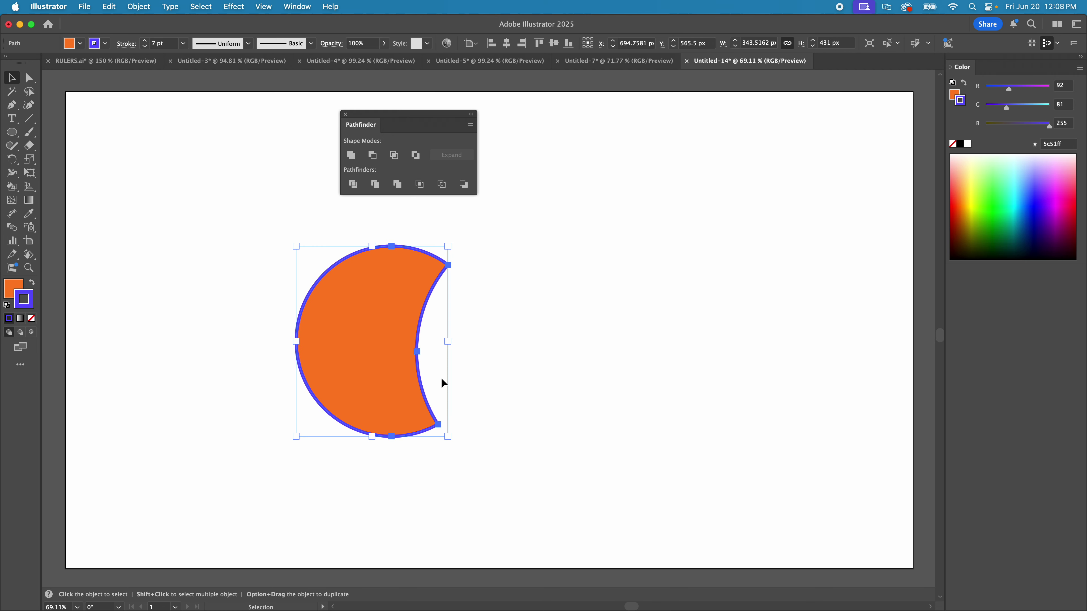
click(568, 369)
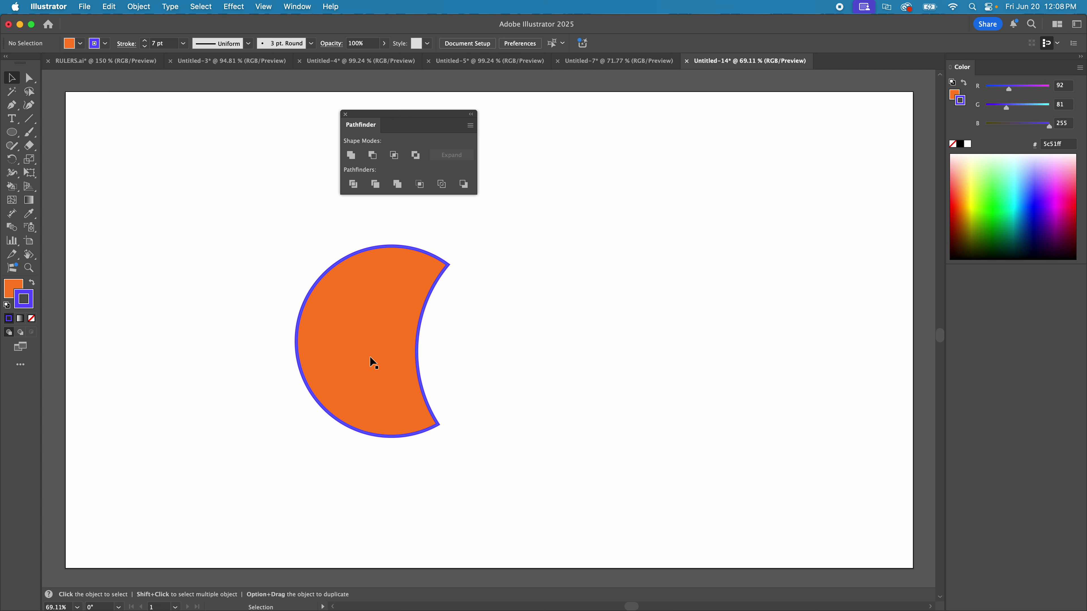
- Move the crescent to the right of the artboard's center, at about X 1122 px, Y 534 px, and deselect it
drag(356, 346, 445, 362)
click(615, 284)
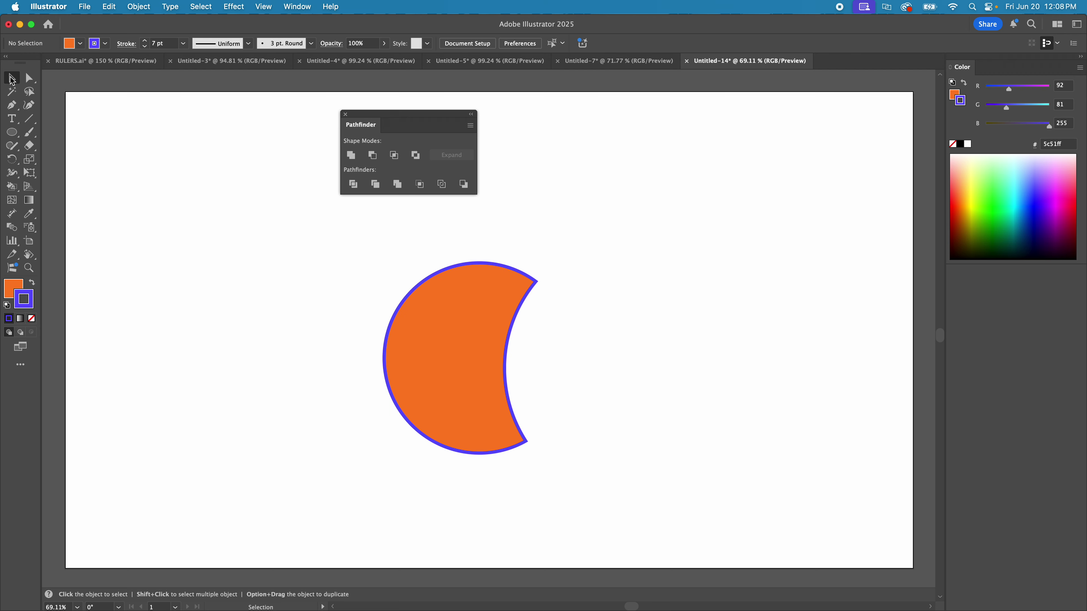
drag(469, 346, 408, 350)
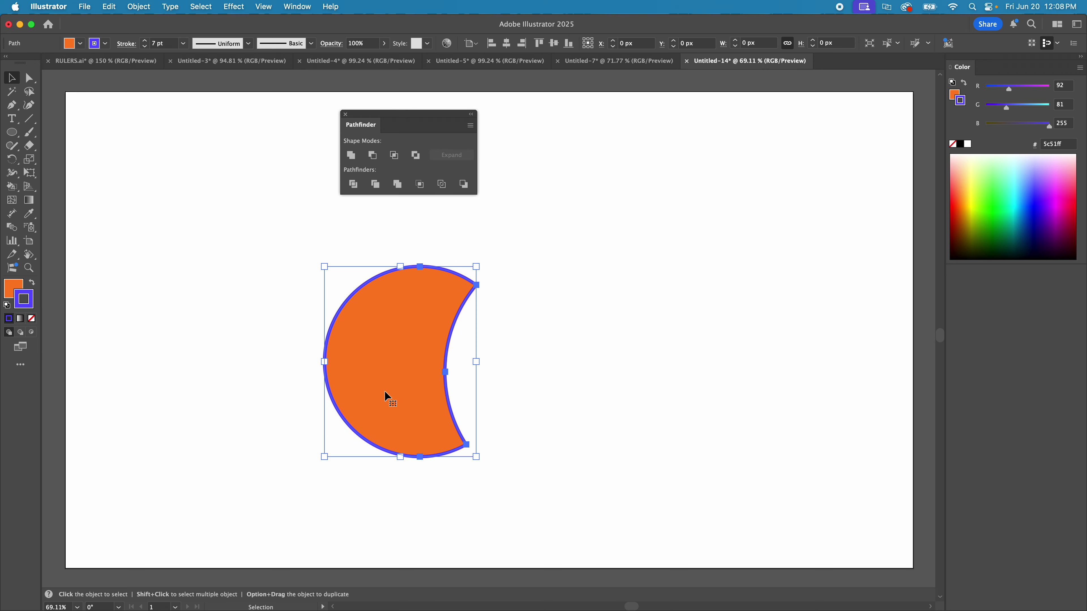
click(529, 297)
drag(440, 300, 600, 266)
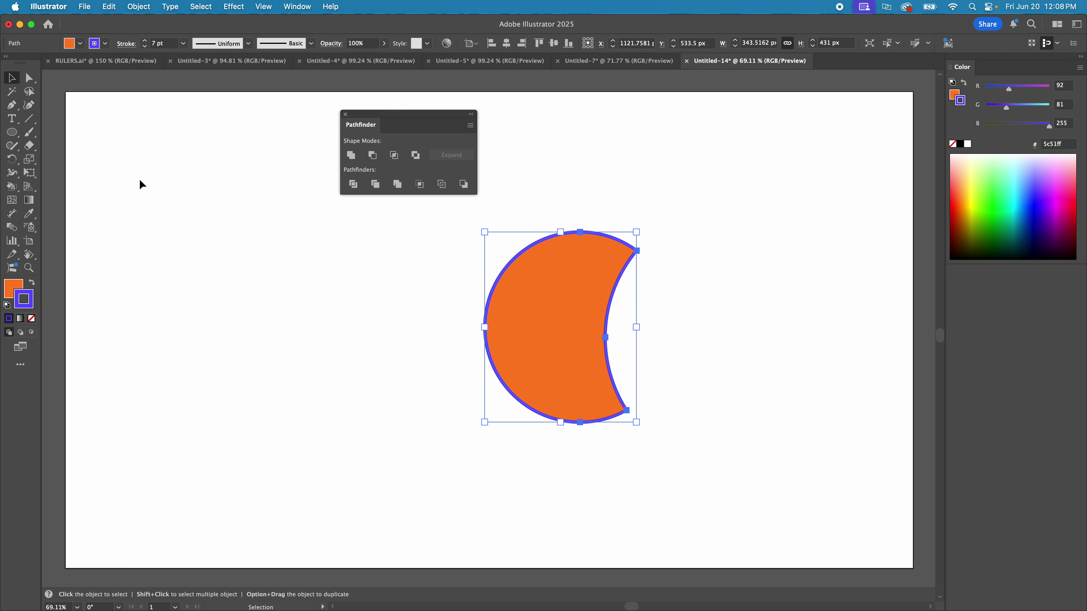
click(142, 184)
- Use Direct Selection to move the crescent's upper tip to X 1426.5 px, Y 390.5 px and stretch its handles up and down into a rounded bulge
click(29, 78)
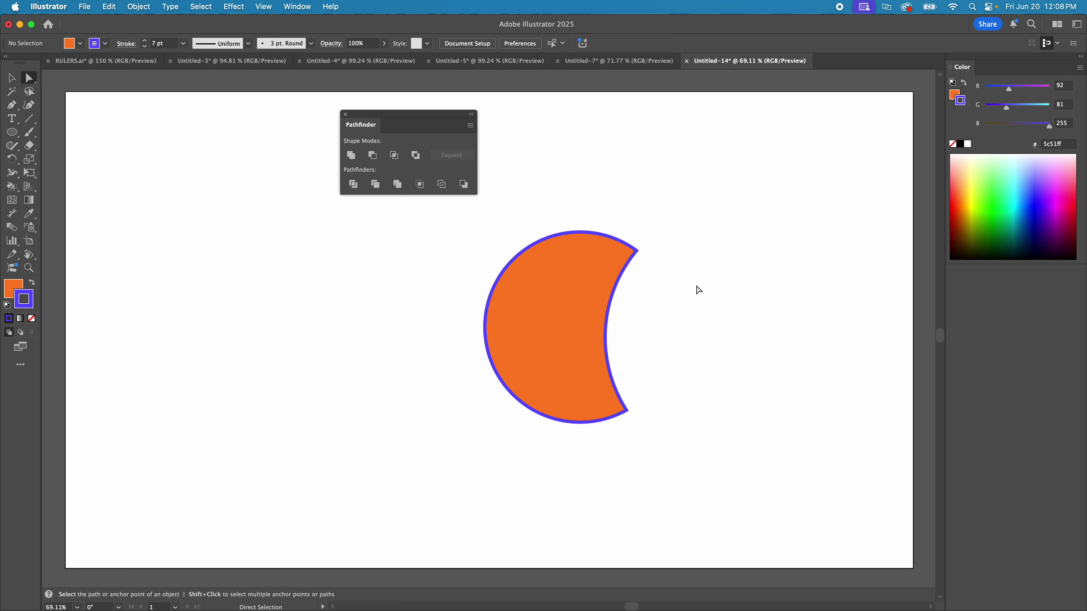
click(637, 252)
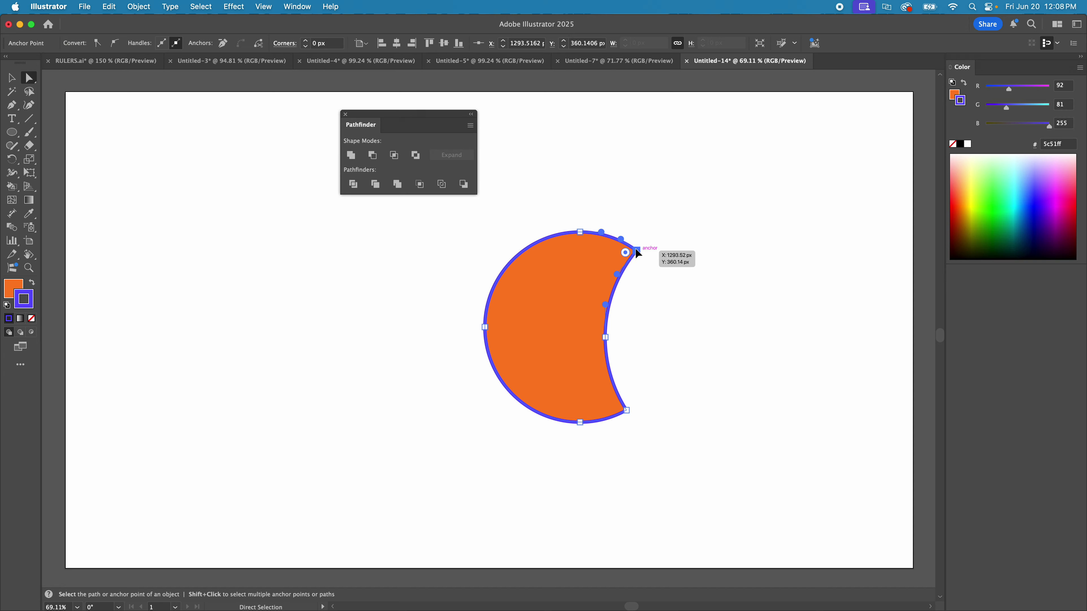
drag(638, 253, 680, 378)
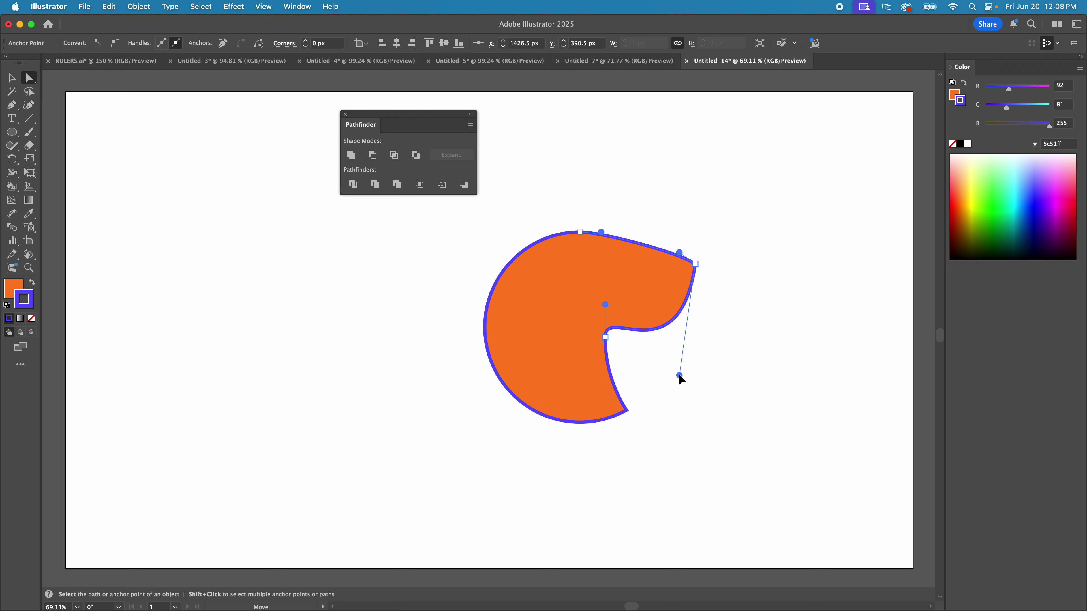
drag(679, 252, 681, 147)
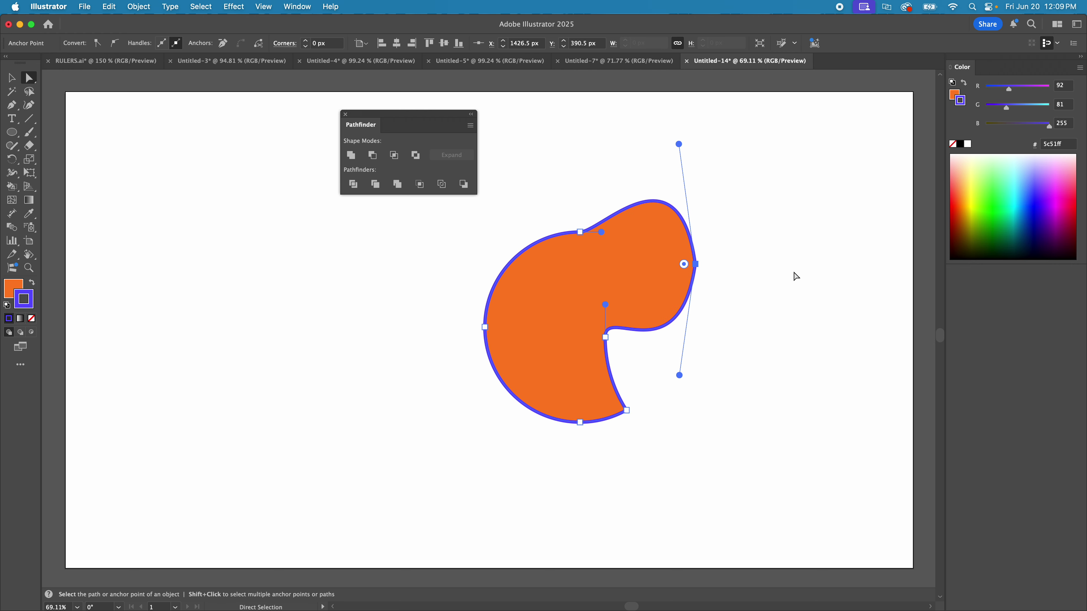
click(787, 281)
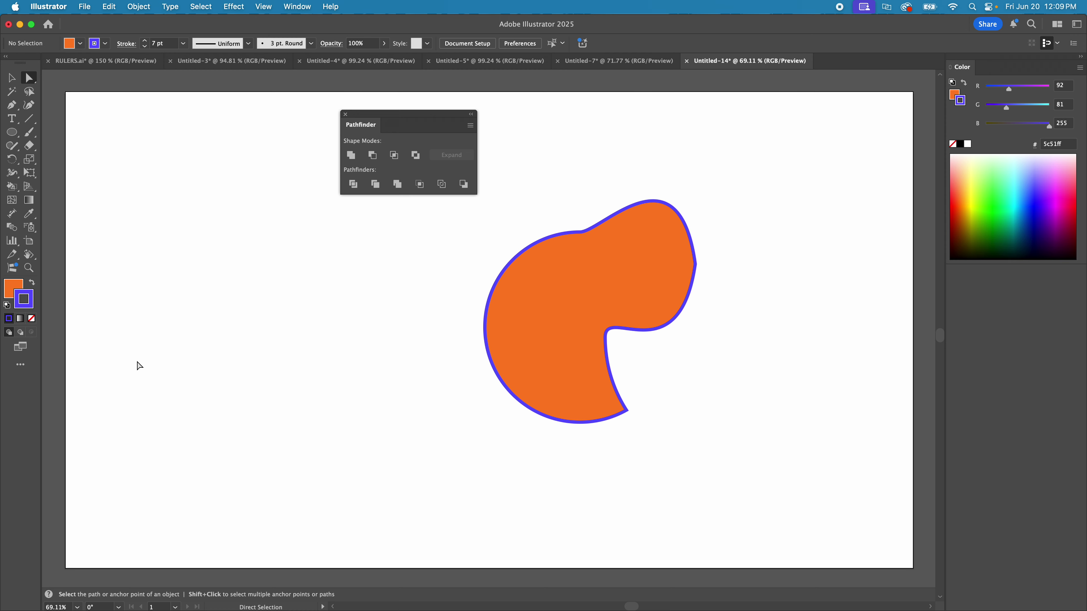
- Draw a 401 px square with the Rectangle tool to the left of the reshaped crescent
drag(11, 133, 81, 135)
mouse_move(200, 256)
mouse_down()
mouse_move(332, 417)
mouse_move(378, 431)
mouse_up()
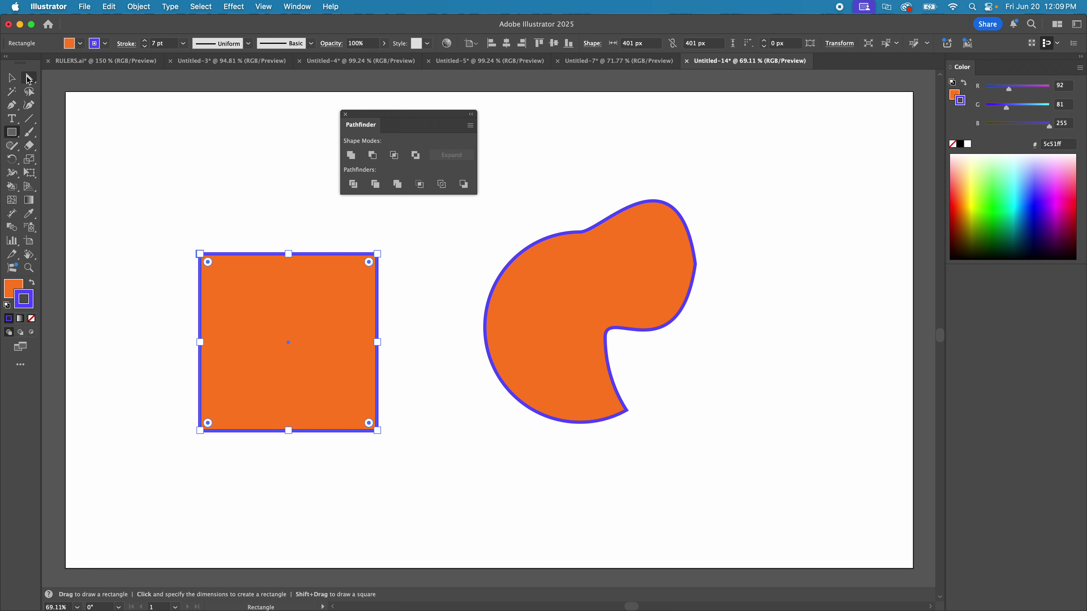
click(13, 79)
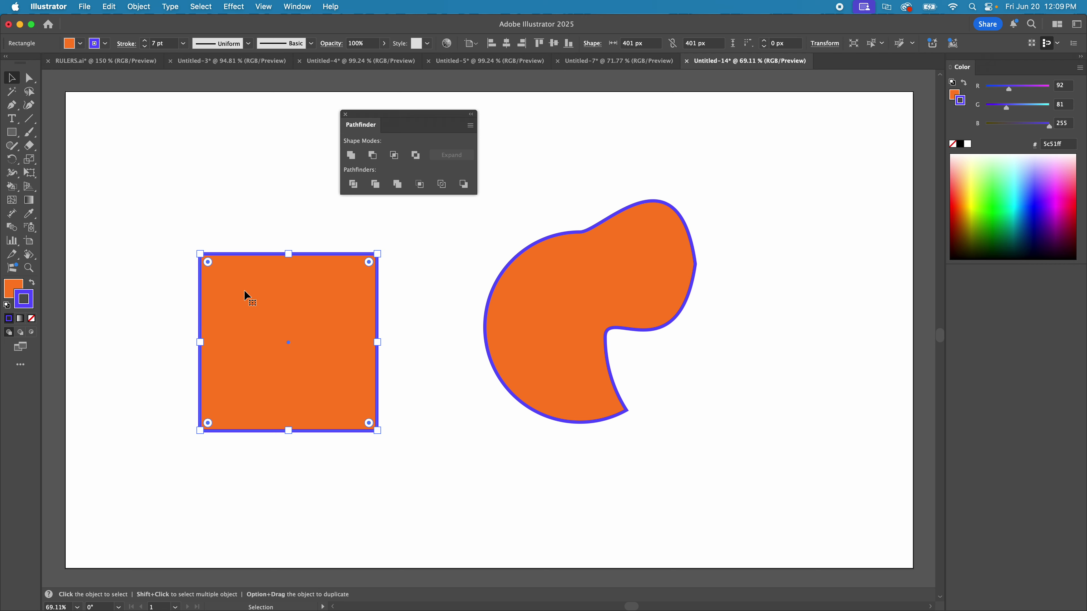
- Compare how the Selection and Direct Selection tools select the square and show its corner controls
drag(208, 262, 183, 224)
click(29, 78)
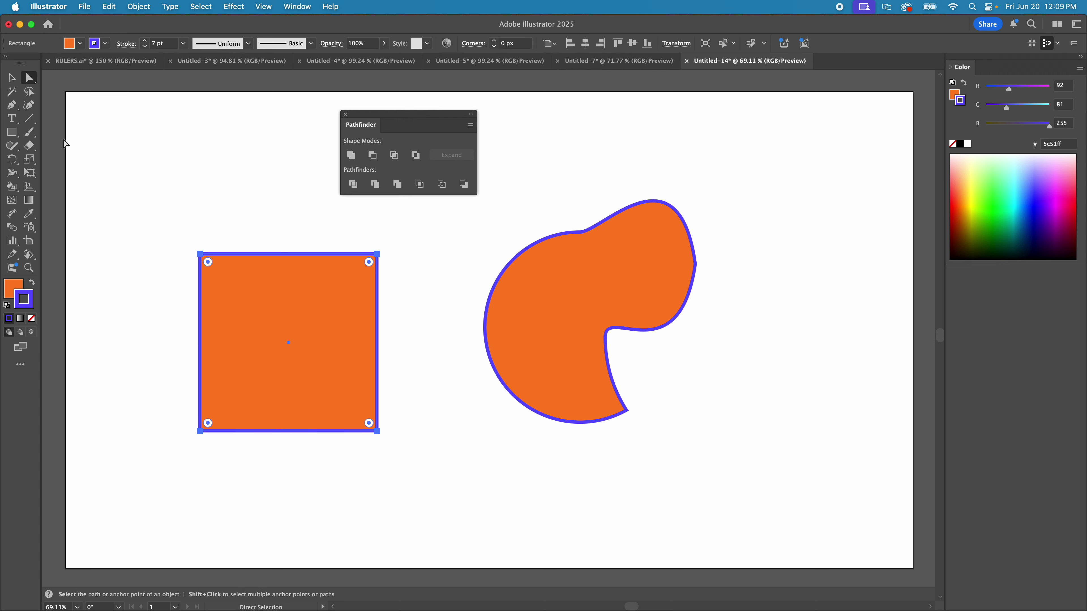
click(194, 166)
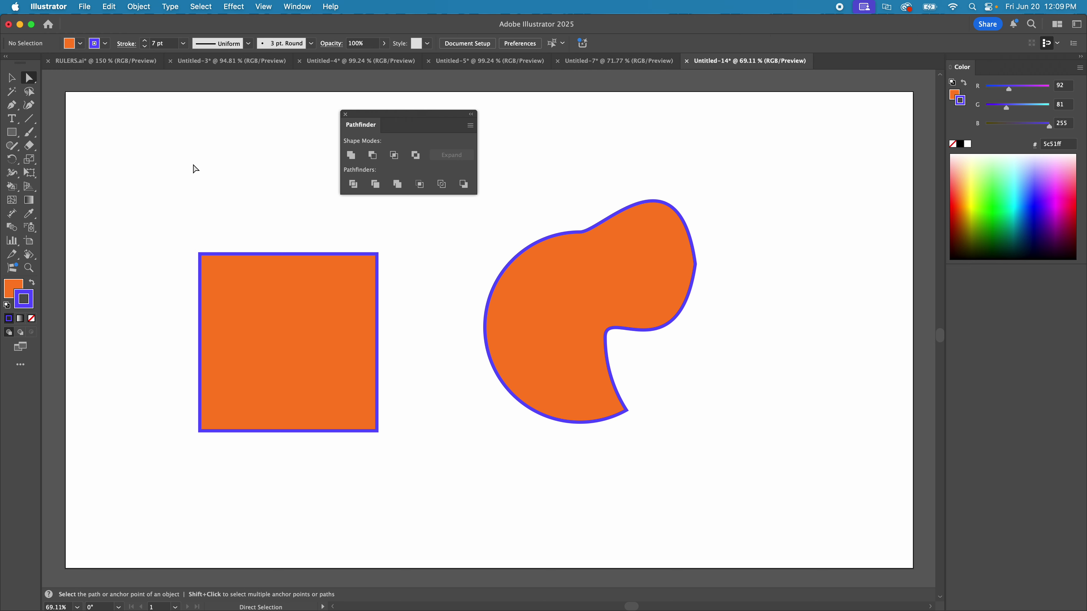
click(12, 78)
click(226, 295)
key(a)
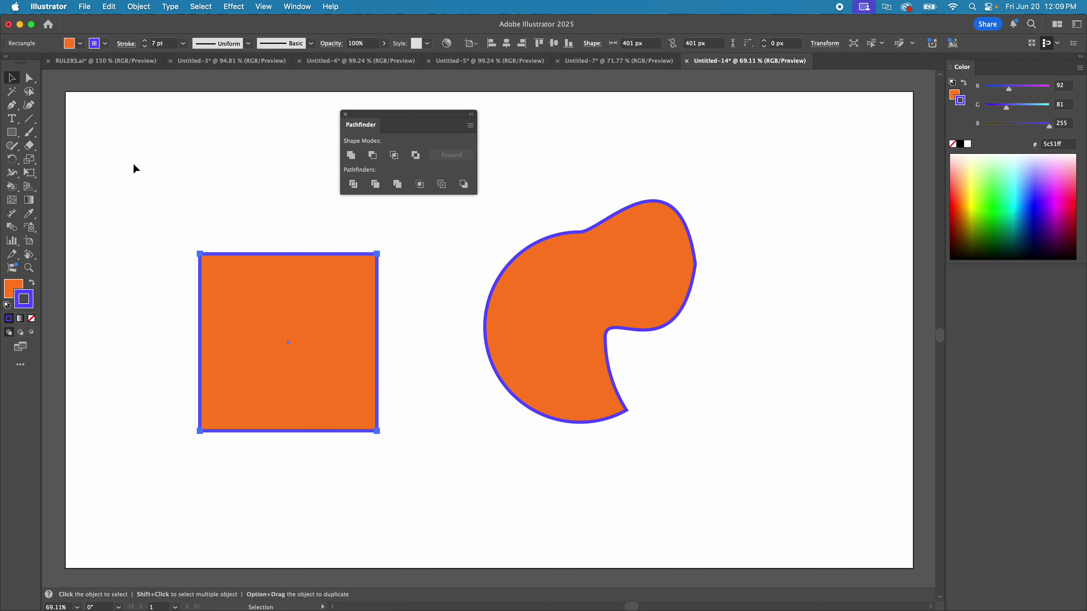
click(134, 164)
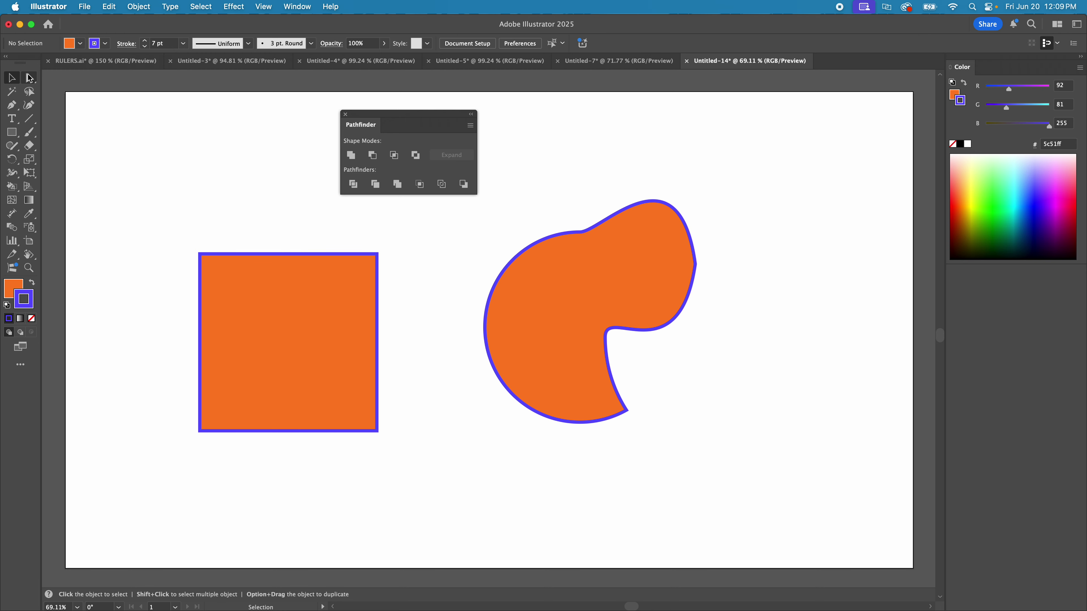
- Round only the square's upper-left corner to a radius of about 83 px and move the square slightly up and left
click(201, 254)
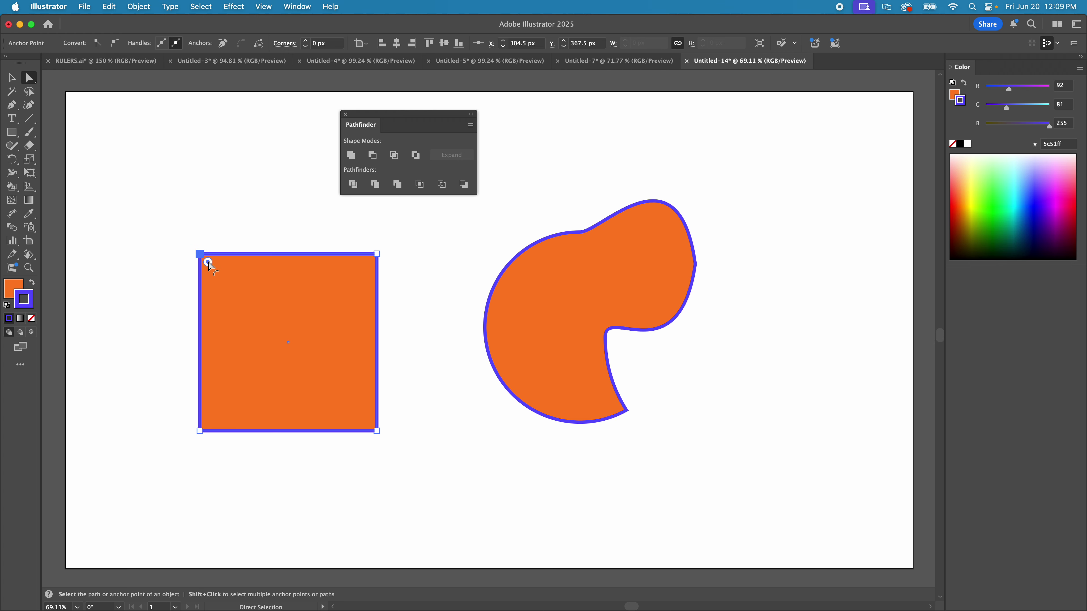
drag(208, 263, 236, 291)
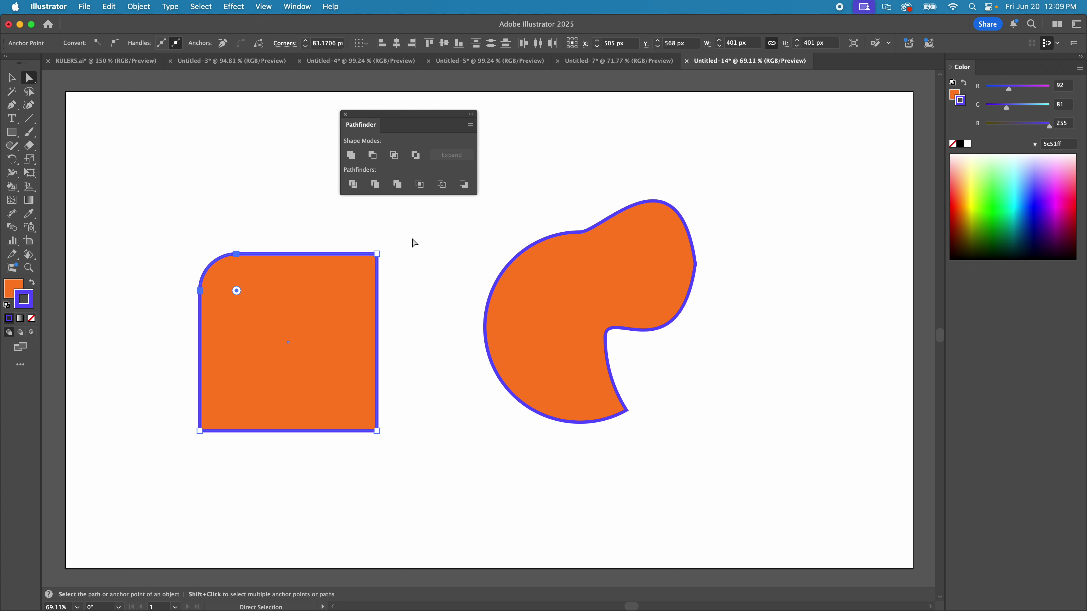
click(231, 182)
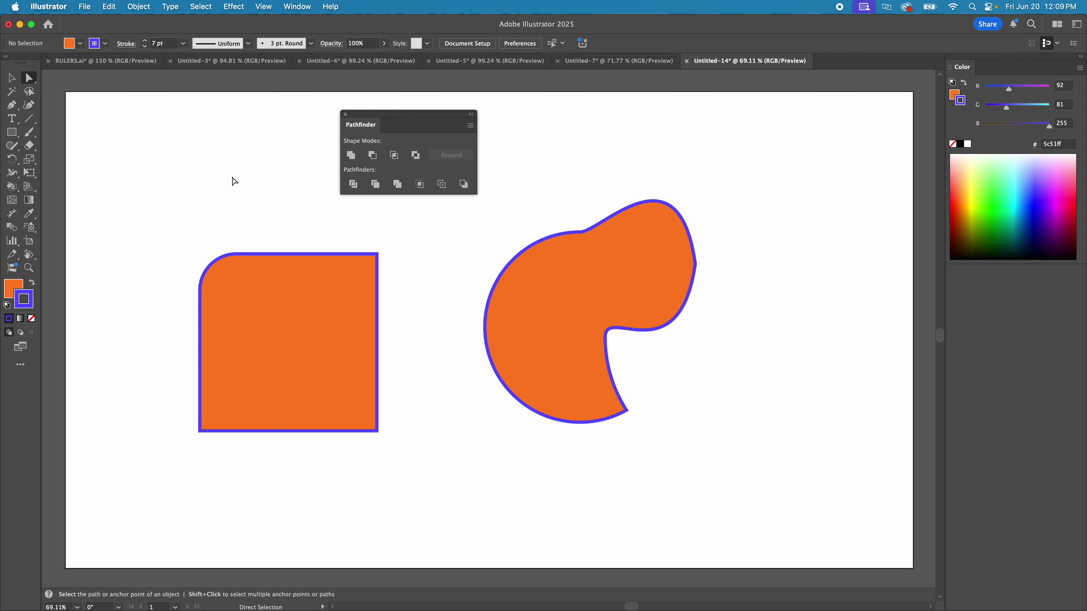
click(11, 78)
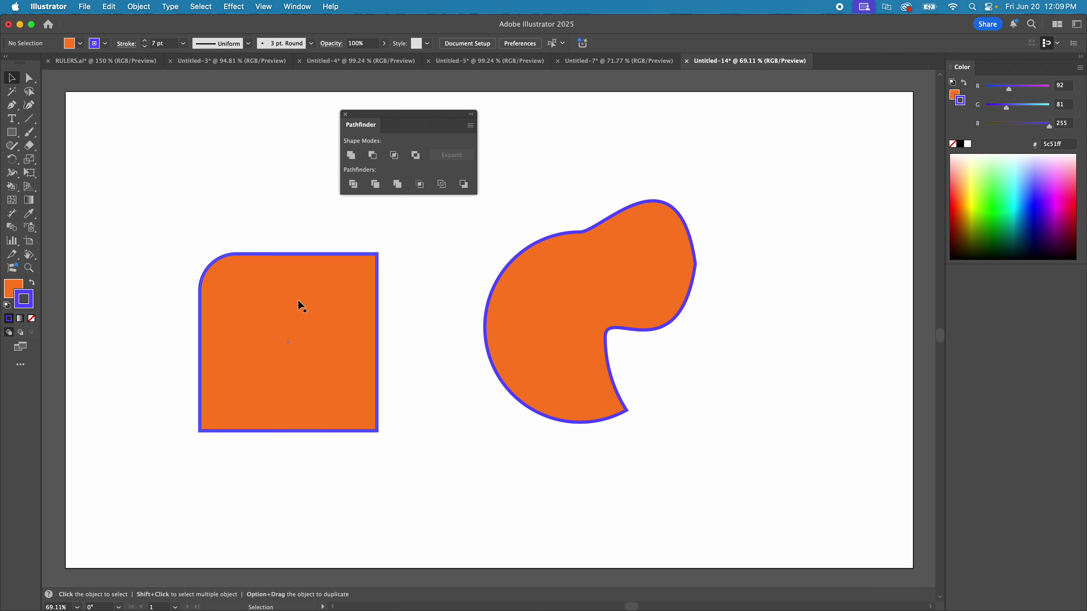
drag(297, 301, 274, 294)
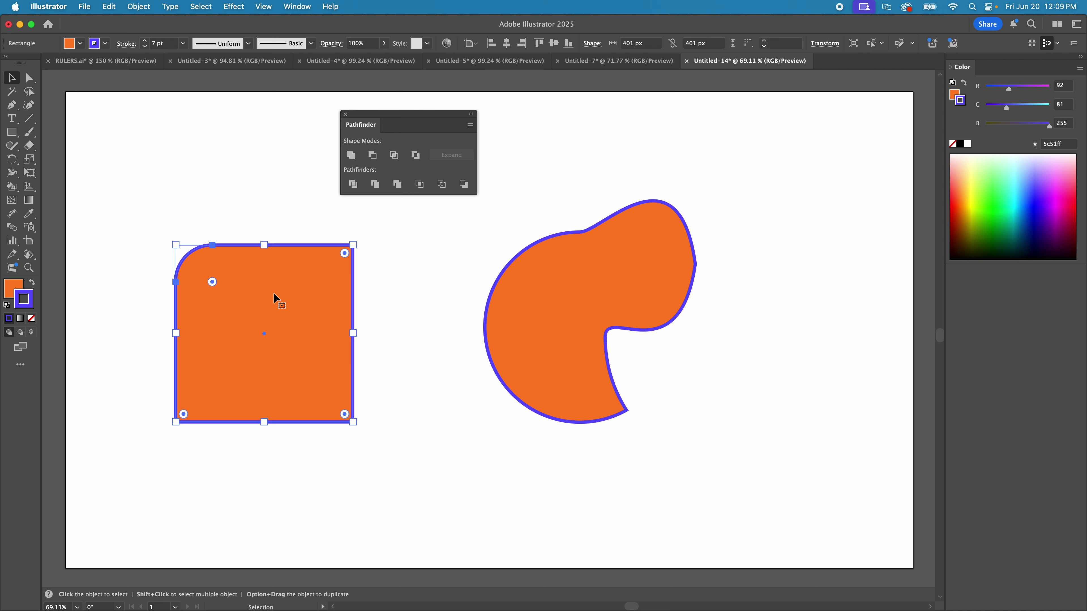